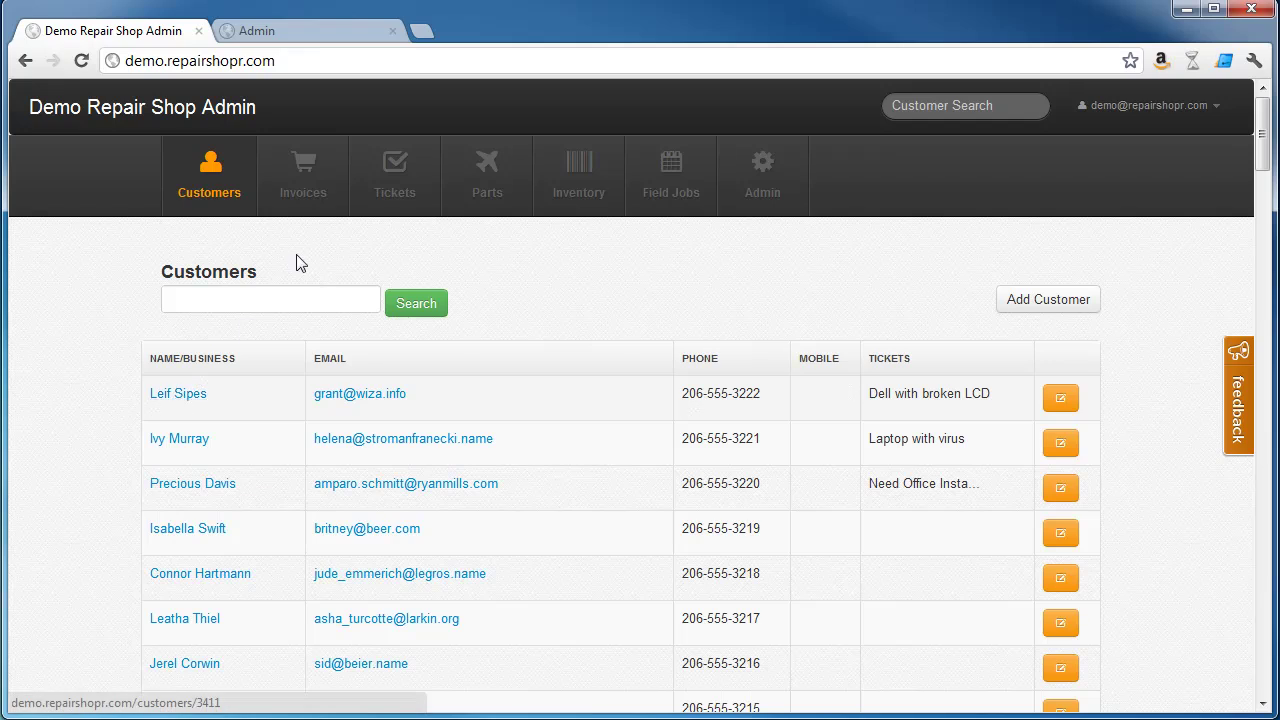
- Open invoice 1303 from the invoice list
{"action": "left_click", "coordinate": [306, 194]}
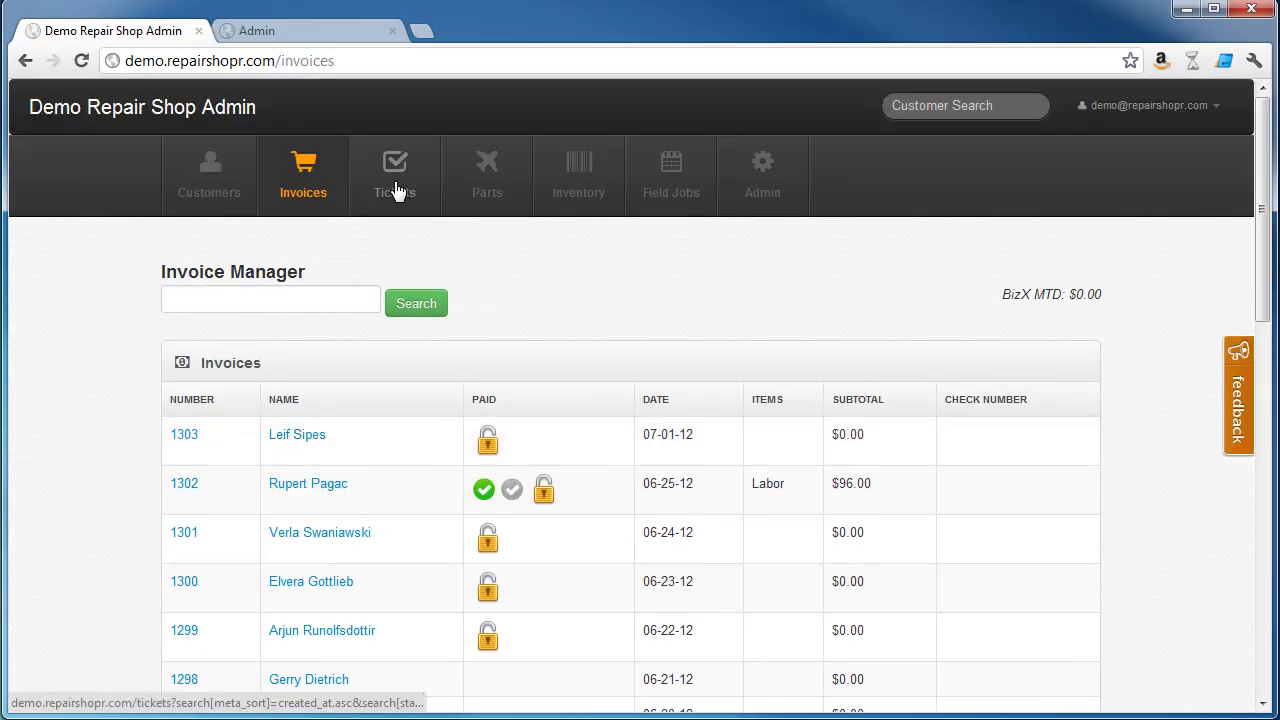
{"action": "left_click", "coordinate": [184, 436]}
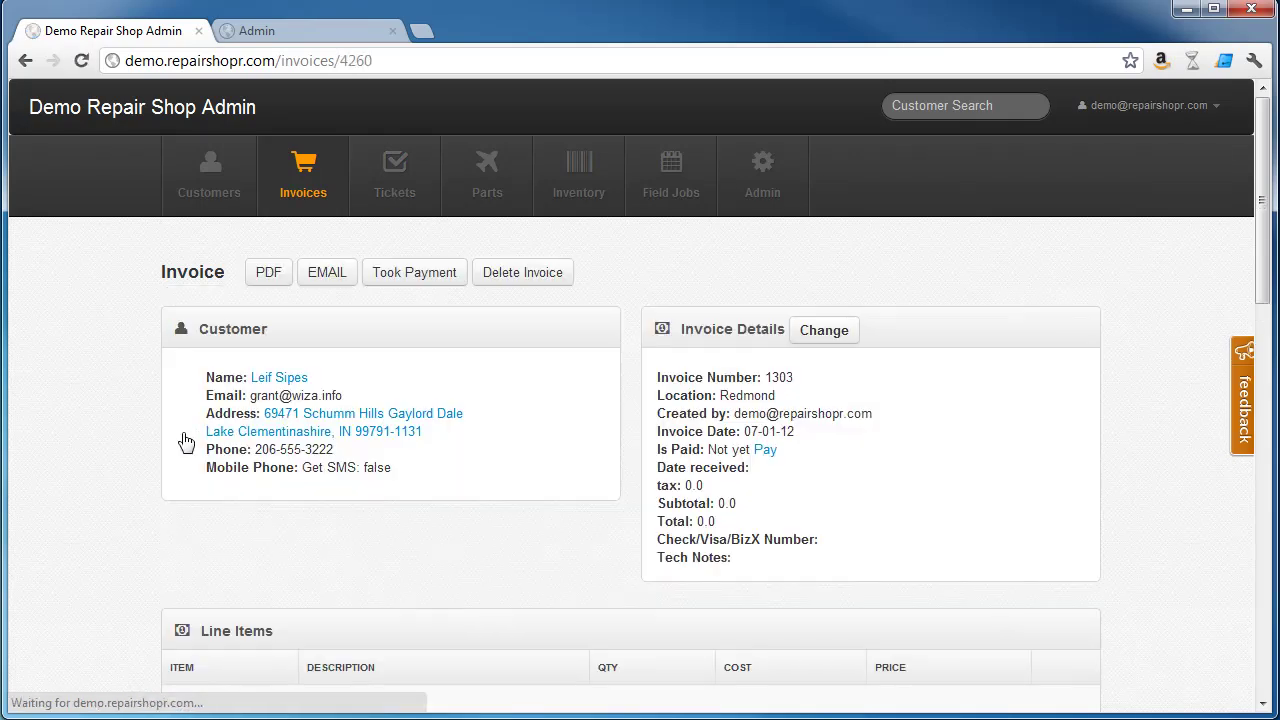
{"action": "mouse_move", "coordinate": [1262, 276]}
{"action": "left_mouse_down"}
{"action": "mouse_move", "coordinate": [1254, 408]}
{"action": "mouse_move", "coordinate": [1254, 268]}
{"action": "left_mouse_up"}
- Glance over the ticket list, then reopen invoice 1303 from Invoices
{"action": "left_click", "coordinate": [400, 204]}
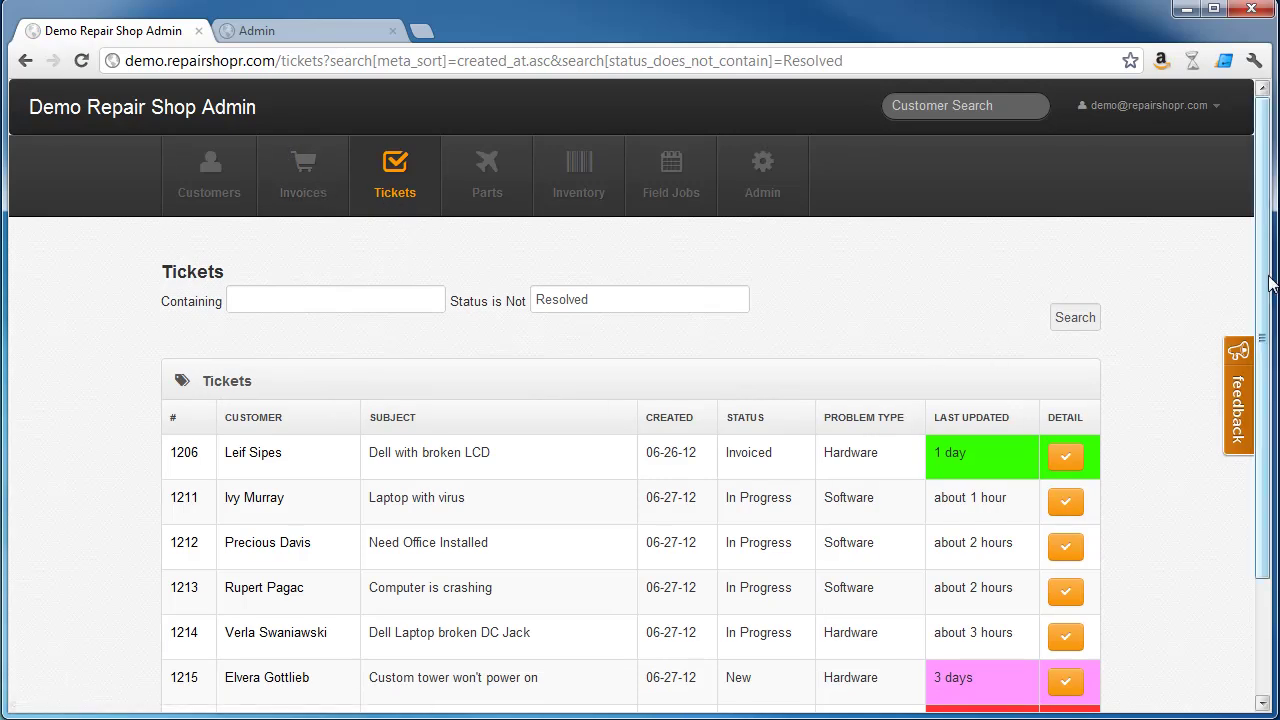
{"action": "mouse_move", "coordinate": [1256, 280]}
{"action": "left_mouse_down"}
{"action": "mouse_move", "coordinate": [1254, 432]}
{"action": "mouse_move", "coordinate": [1188, 209]}
{"action": "left_mouse_up"}
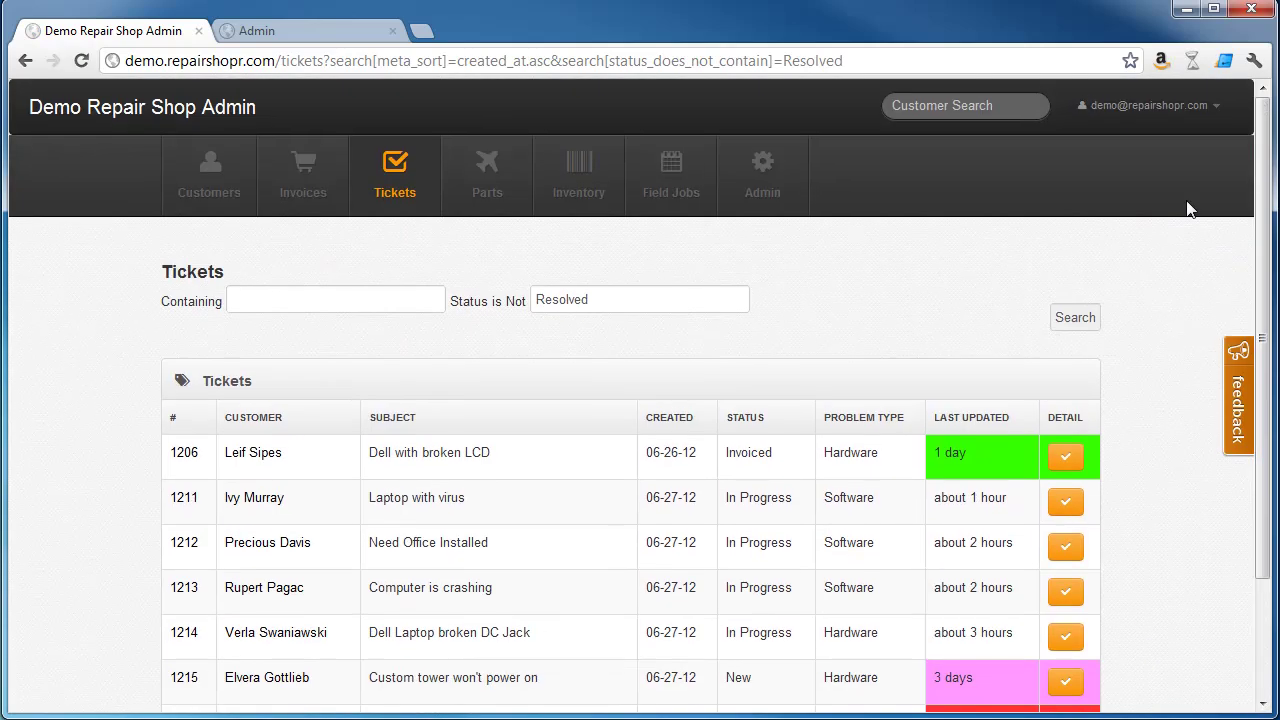
{"action": "left_click", "coordinate": [312, 192]}
{"action": "left_click", "coordinate": [184, 436]}
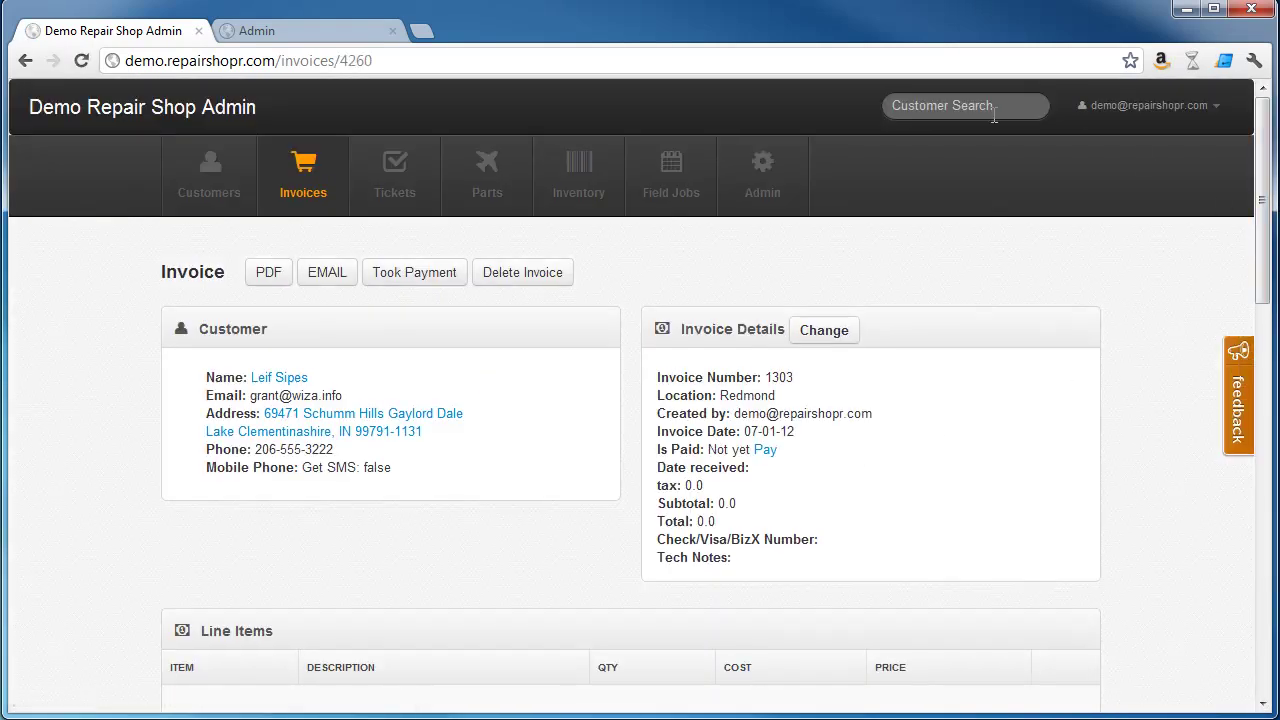
- Search customers by first name and open the match with eight invoices
{"action": "left_click", "coordinate": [939, 106]}
{"action": "type", "text": "john"}
{"action": "key", "text": "Return"}
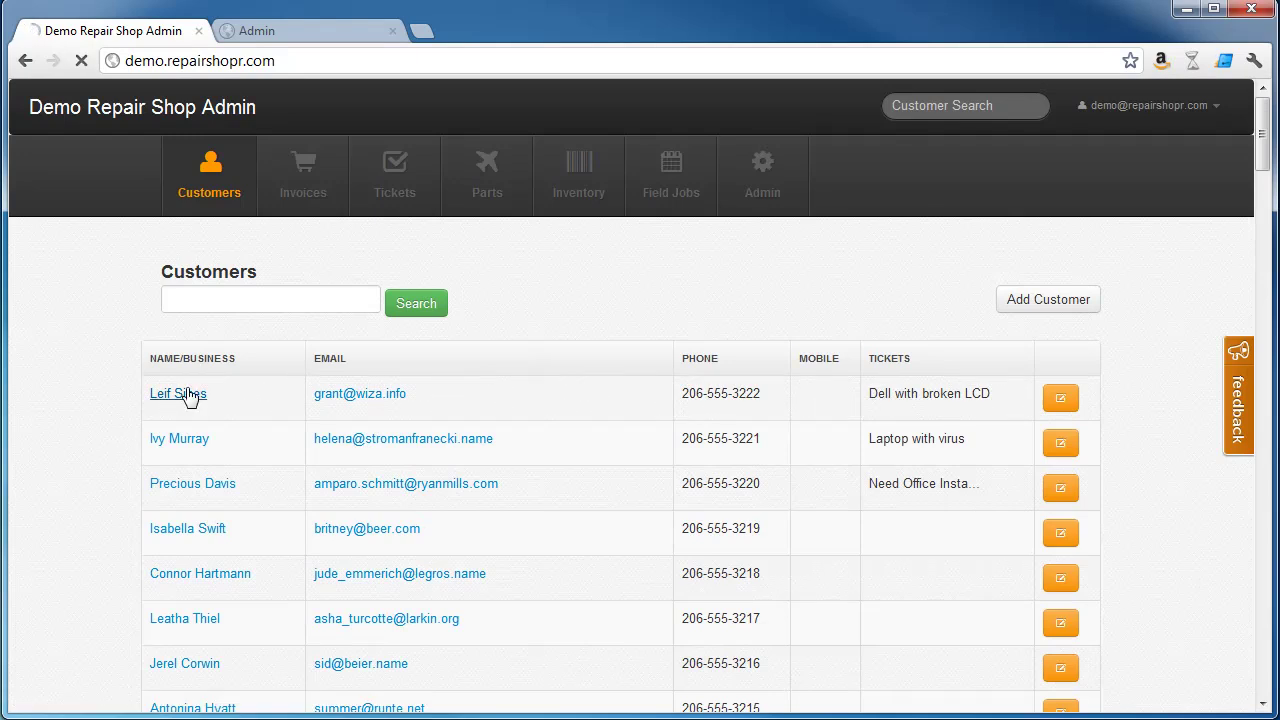
{"action": "left_click", "coordinate": [189, 394]}
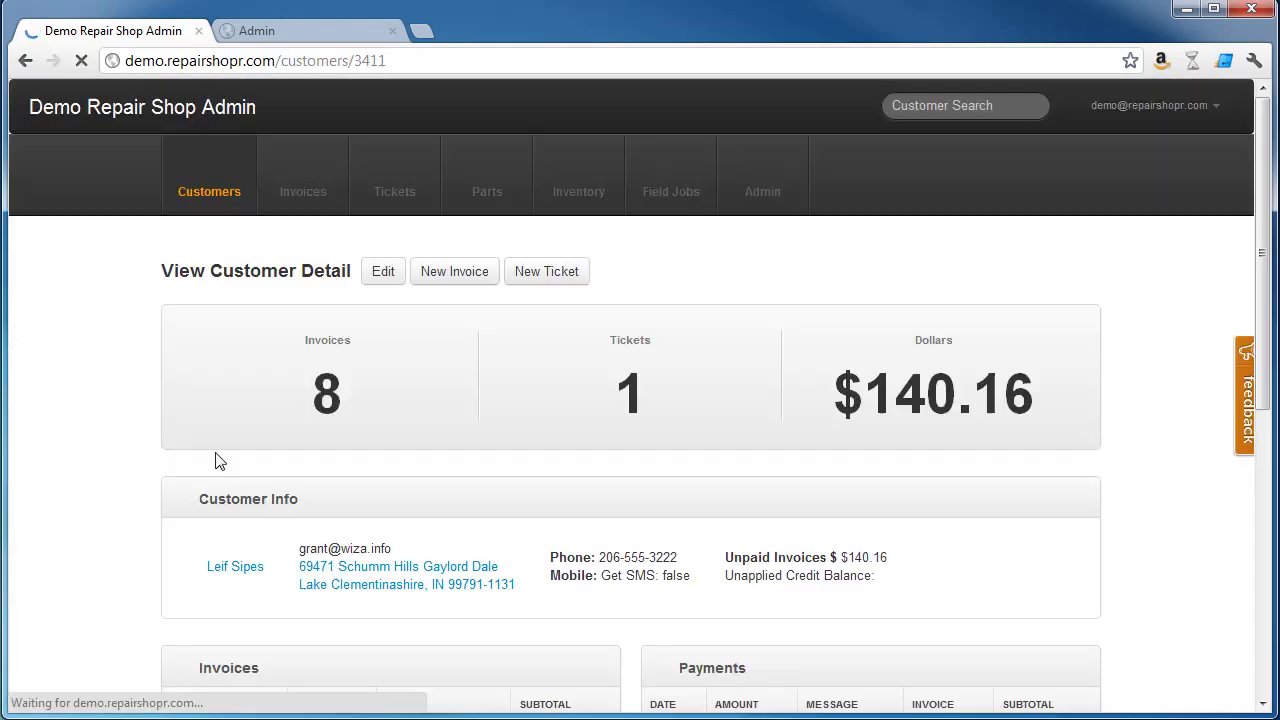
{"action": "mouse_move", "coordinate": [1262, 234]}
{"action": "left_mouse_down"}
{"action": "mouse_move", "coordinate": [1243, 478]}
{"action": "mouse_move", "coordinate": [1247, 147]}
{"action": "left_mouse_up"}
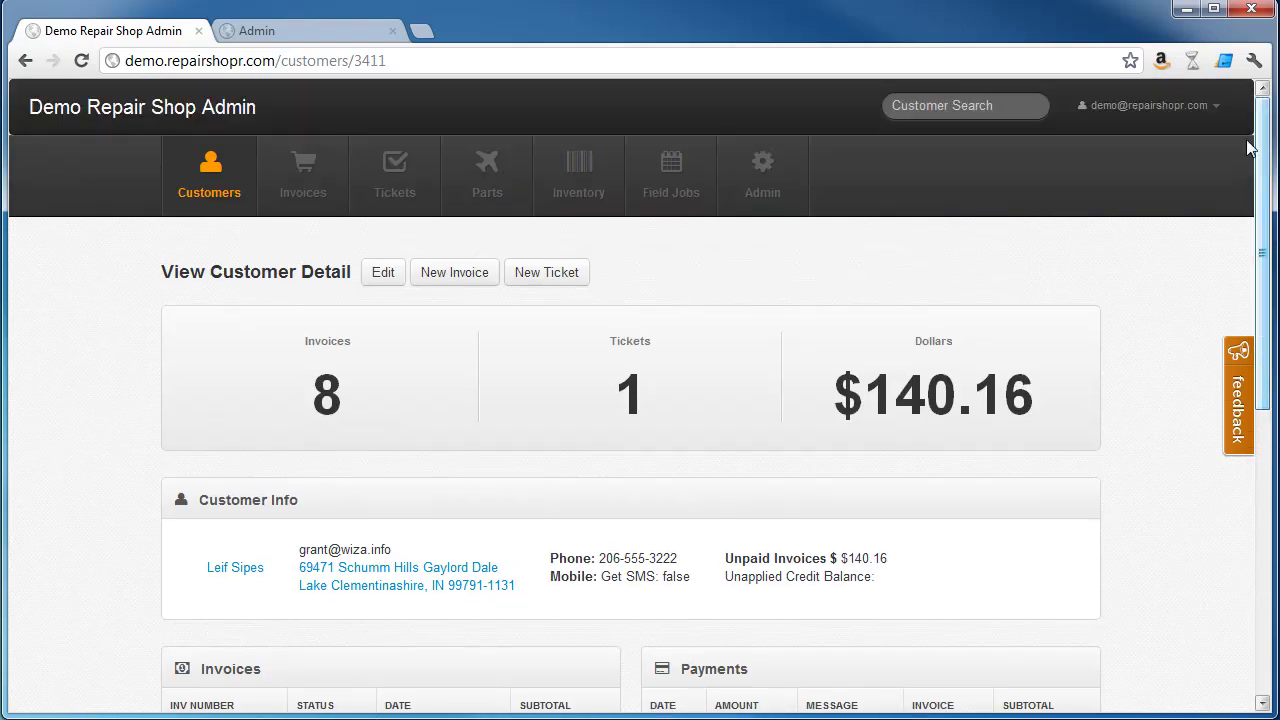
- Search for a second customer by name and scroll through their five-invoice, $4,717.26 record
{"action": "left_click", "coordinate": [952, 106]}
{"action": "type", "text": "rupert"}
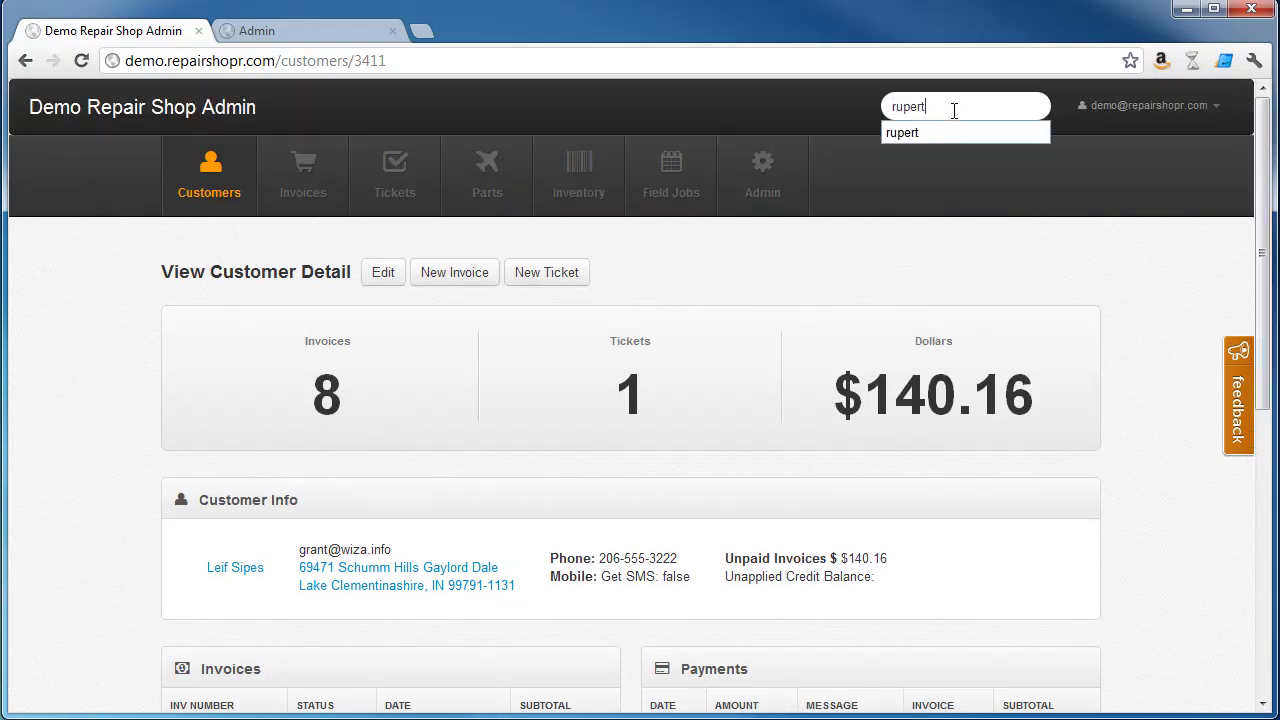
{"action": "key", "text": "Return"}
{"action": "left_click", "coordinate": [222, 400]}
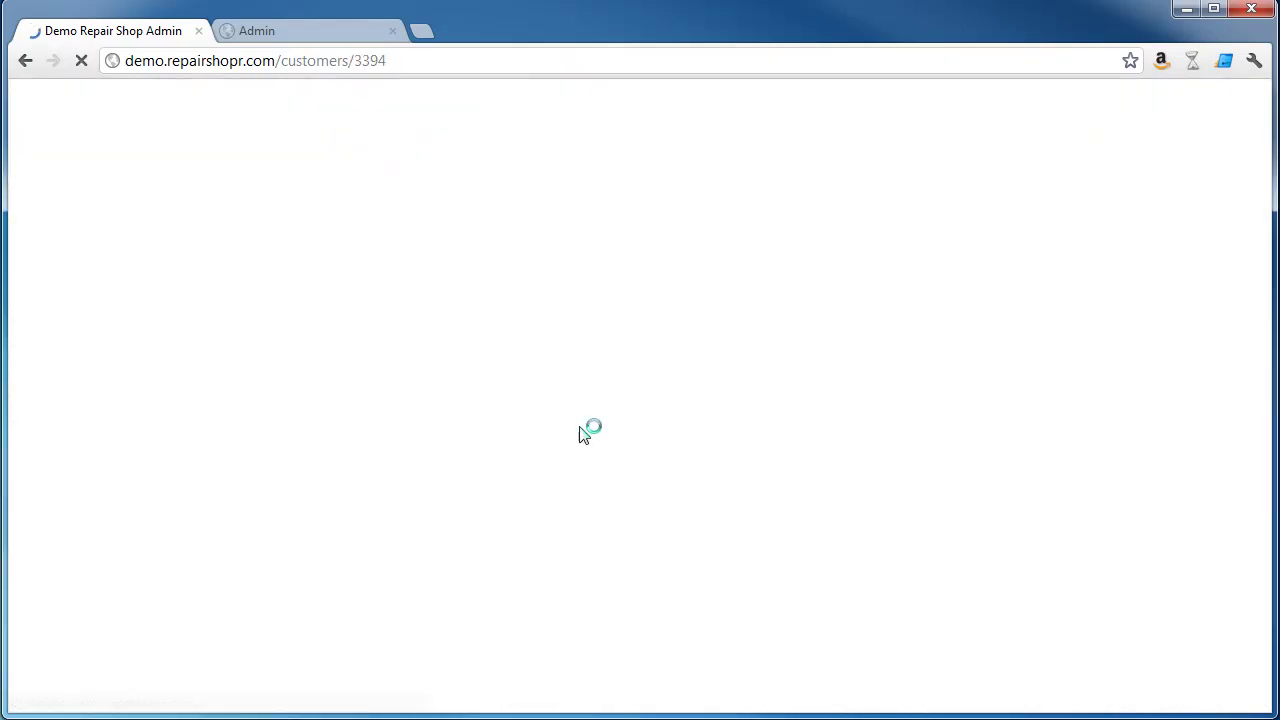
{"action": "scroll", "coordinate": [1195, 457], "scroll_direction": "down", "scroll_amount": 3}
{"action": "scroll", "coordinate": [1233, 569], "scroll_direction": "down", "scroll_amount": 1}
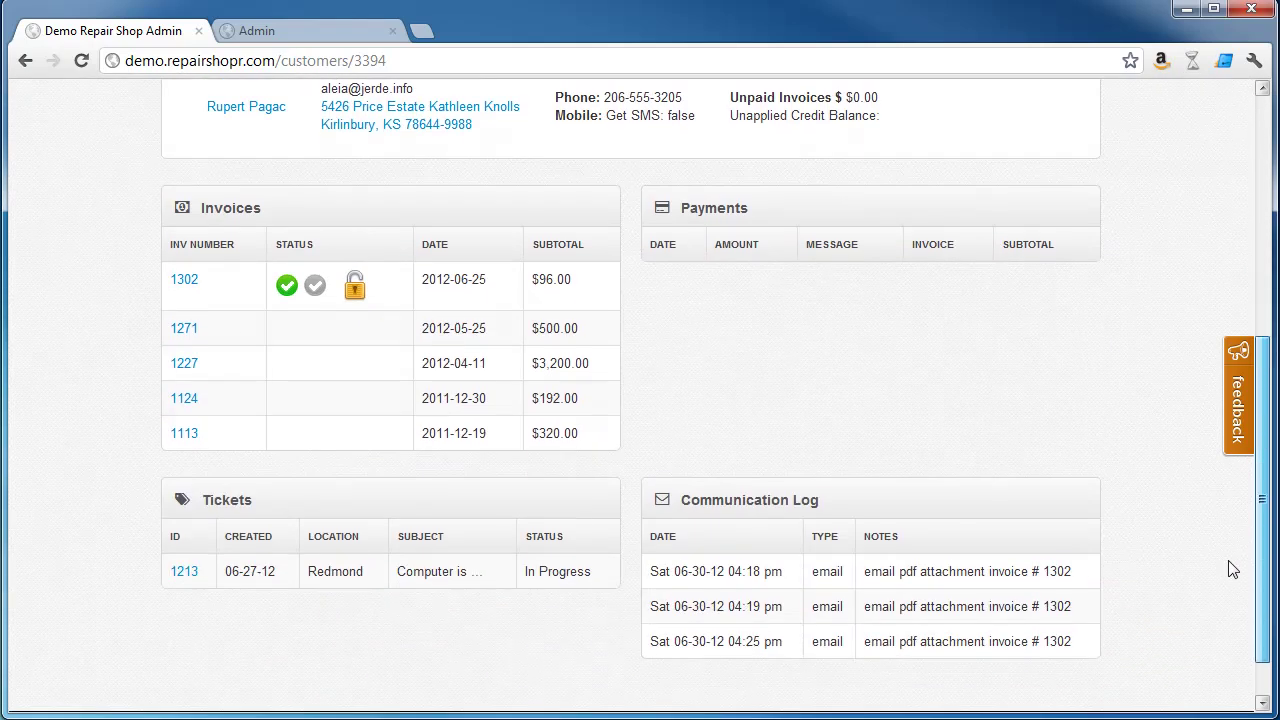
{"action": "left_click_drag", "start_coordinate": [1063, 623], "coordinate": [878, 580]}
{"action": "left_click", "coordinate": [943, 540]}
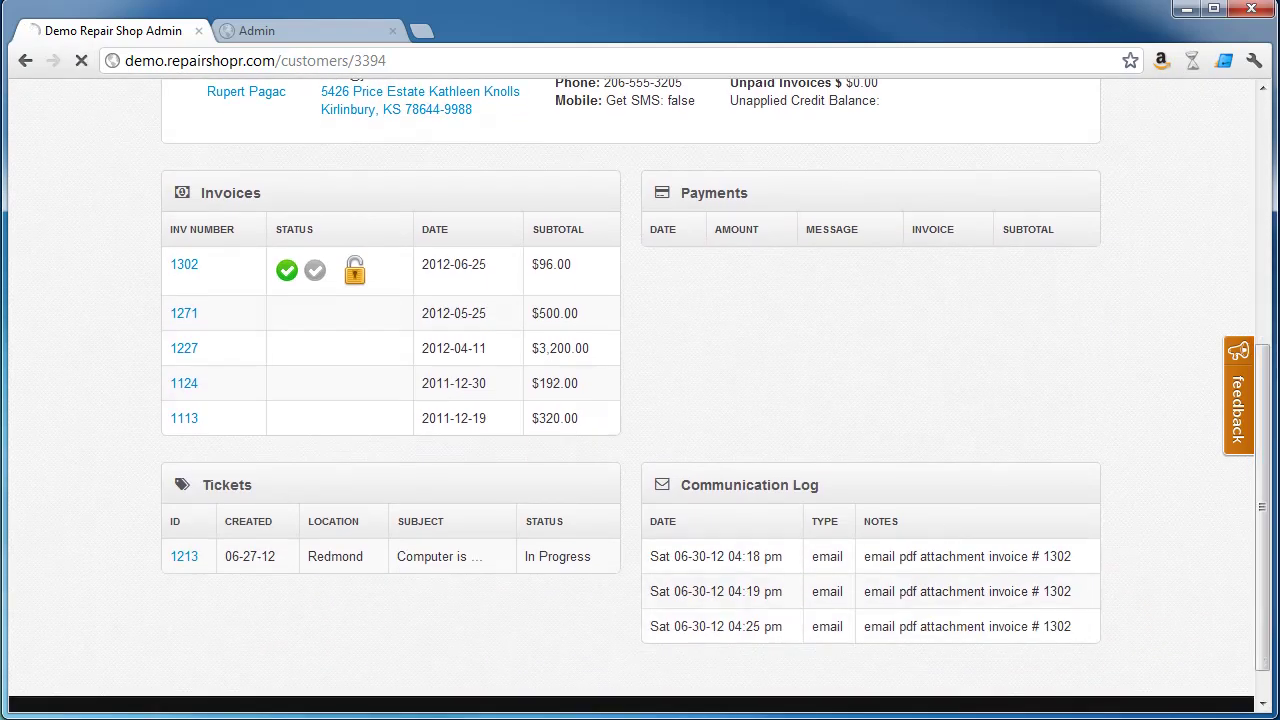
{"action": "scroll", "coordinate": [1262, 450], "scroll_direction": "up", "scroll_amount": 2}
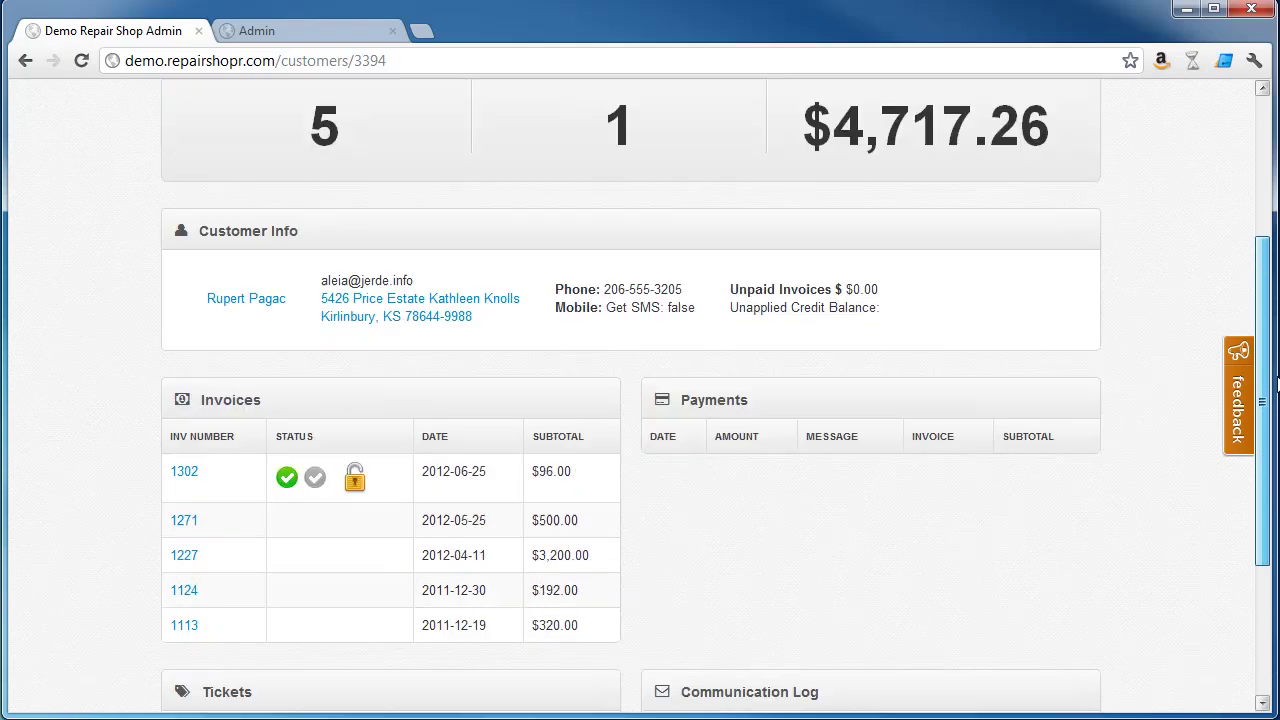
{"action": "scroll", "coordinate": [1262, 400], "scroll_direction": "up", "scroll_amount": 3}
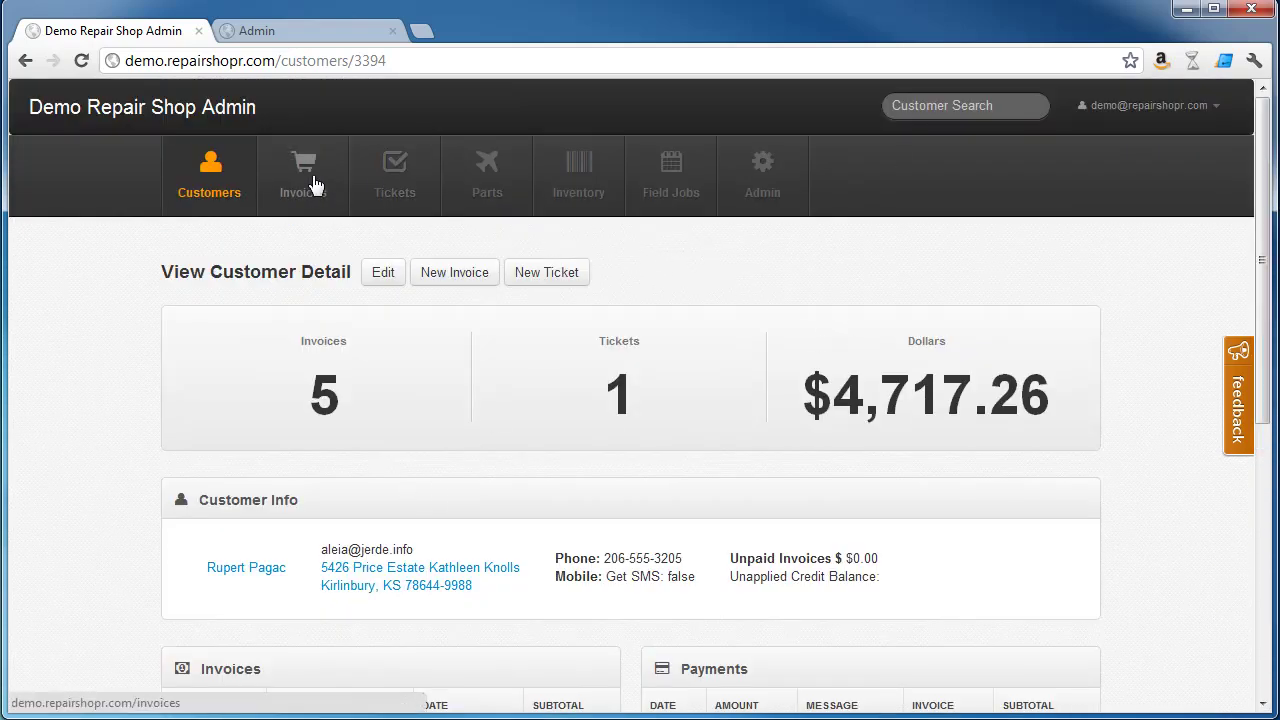
- Open ticket 1215, the tower that won't power on, and scroll its details
{"action": "left_click", "coordinate": [380, 185]}
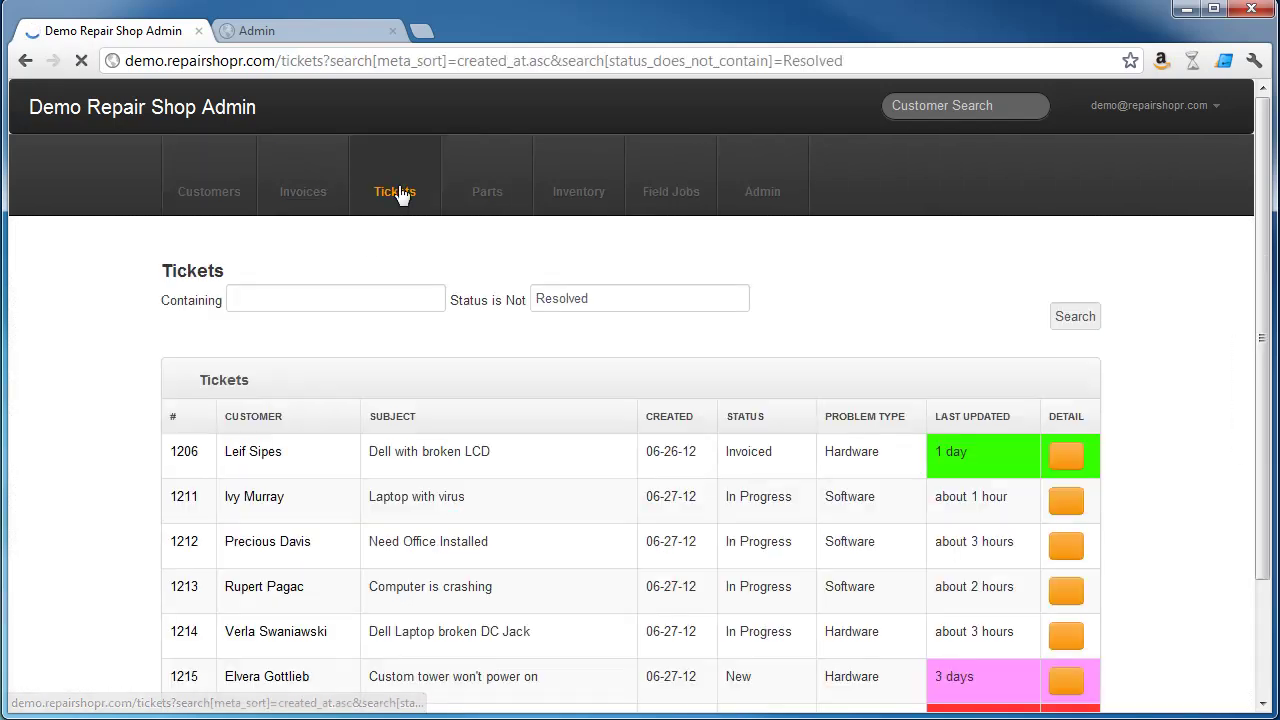
{"action": "left_click_drag", "start_coordinate": [1264, 310], "coordinate": [1264, 375]}
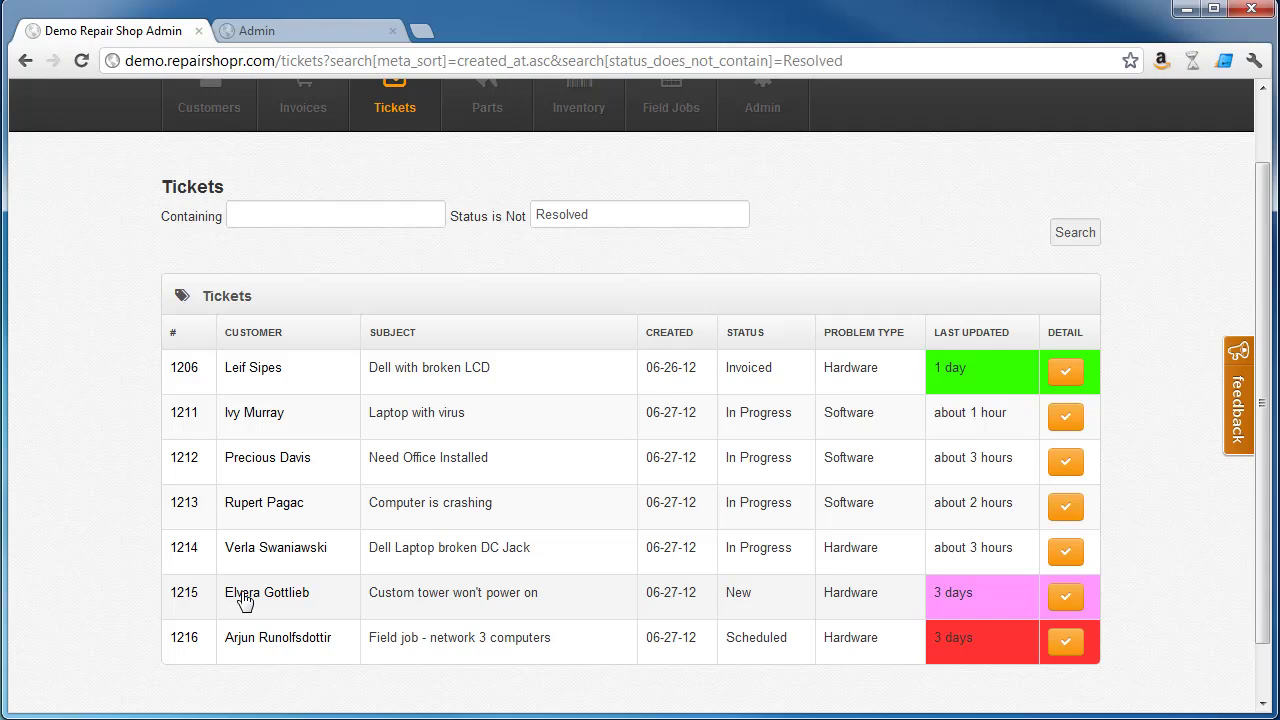
{"action": "left_click", "coordinate": [176, 597]}
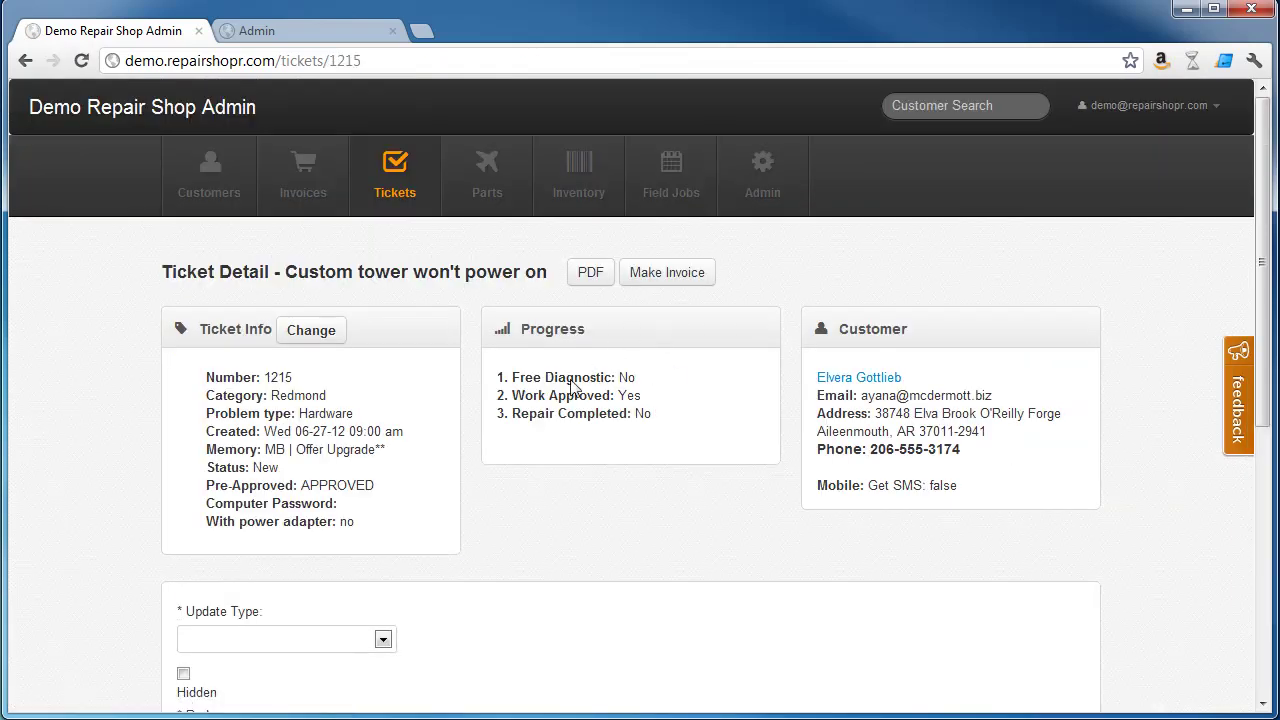
{"action": "left_click_drag", "start_coordinate": [606, 377], "coordinate": [659, 384]}
{"action": "left_click", "coordinate": [670, 384]}
{"action": "scroll", "coordinate": [1243, 287], "scroll_direction": "down", "scroll_amount": 3}
{"action": "scroll", "coordinate": [663, 202], "scroll_direction": "up", "scroll_amount": 3}
- Return to the ticket list and scroll the unresolved tickets 1206 through 1216
{"action": "left_click", "coordinate": [385, 196]}
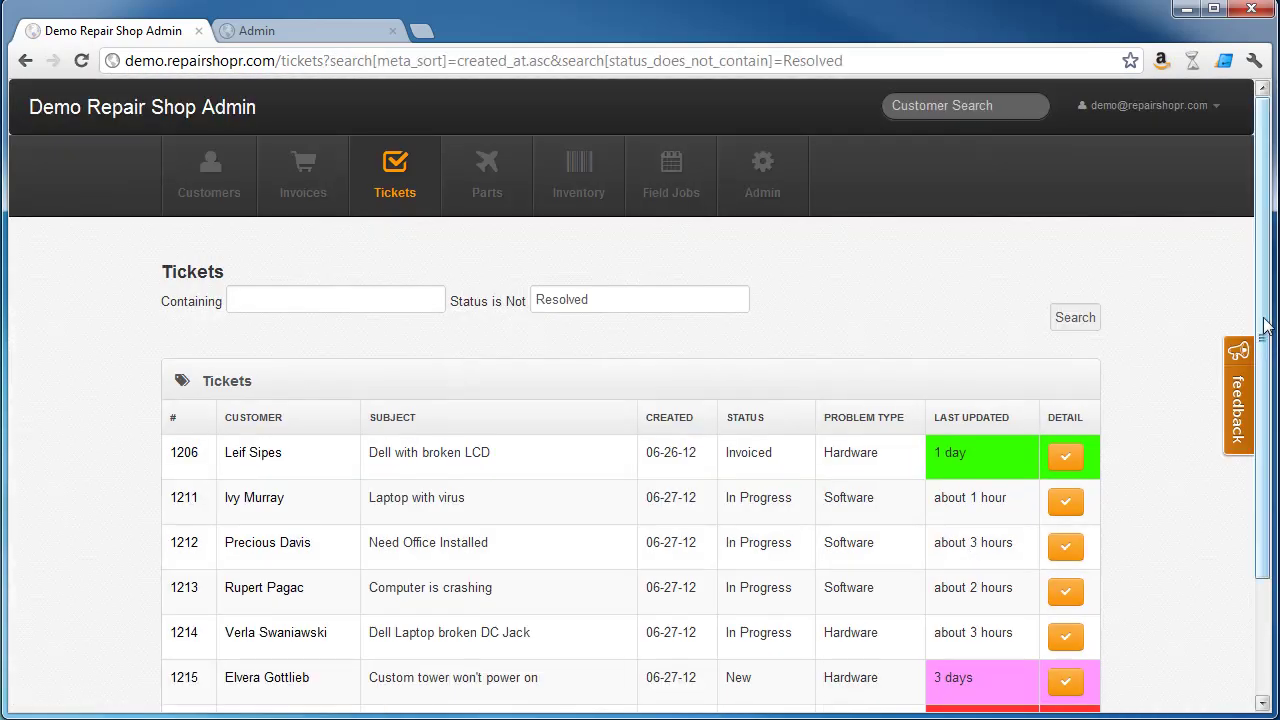
{"action": "scroll", "coordinate": [1258, 397], "scroll_direction": "down", "scroll_amount": 1}
{"action": "scroll", "coordinate": [1258, 397], "scroll_direction": "down", "scroll_amount": 1}
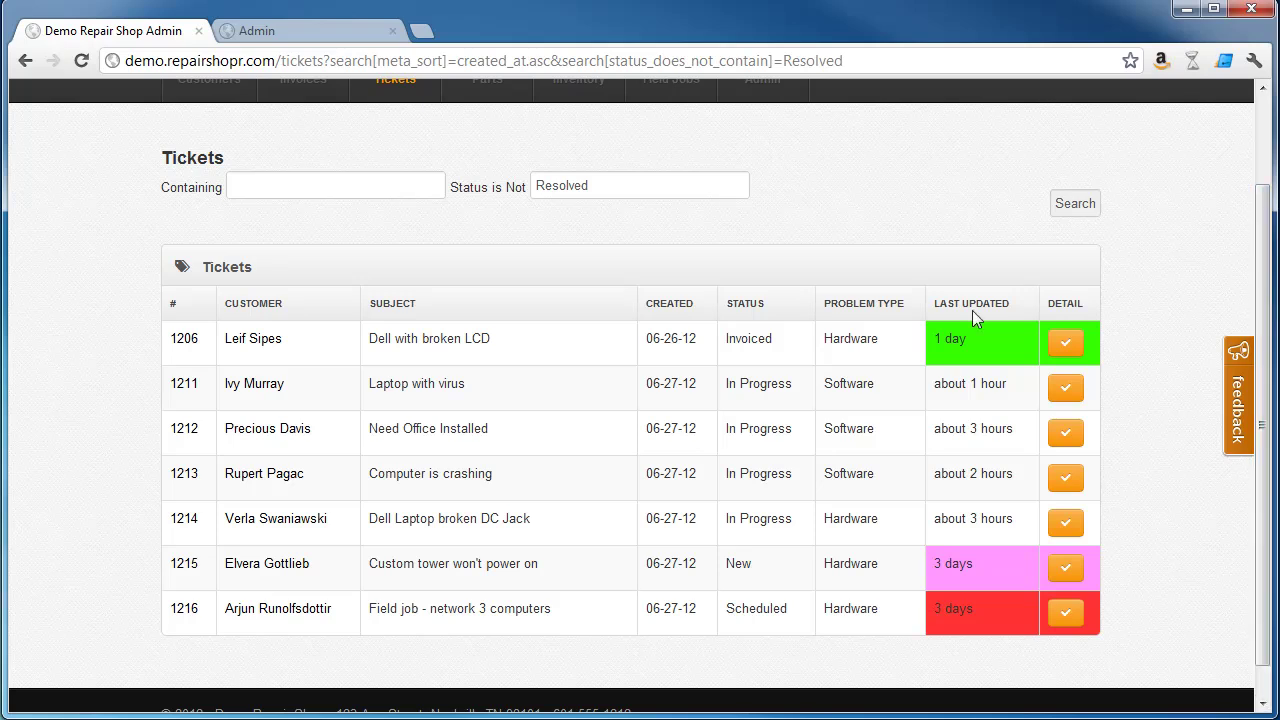
- Look over ticket 1206's details and go back to the ticket list
{"action": "left_click", "coordinate": [184, 339]}
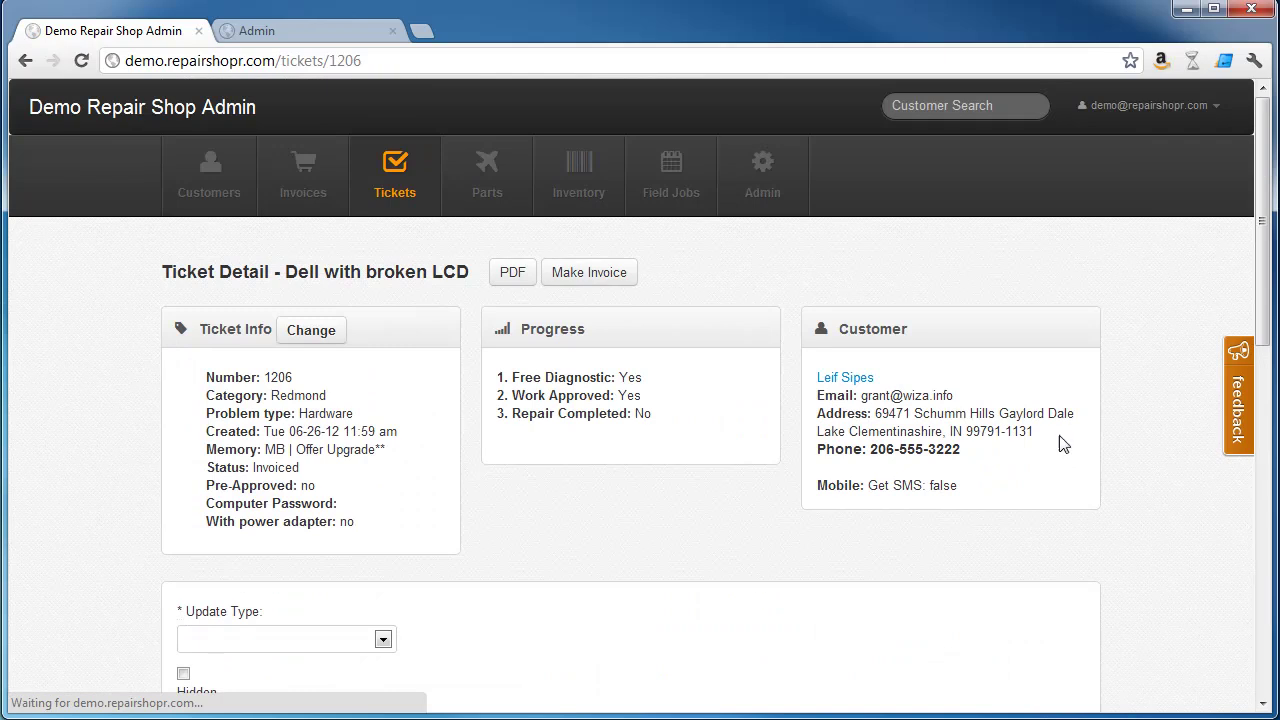
{"action": "left_click_drag", "start_coordinate": [1262, 262], "coordinate": [1236, 527]}
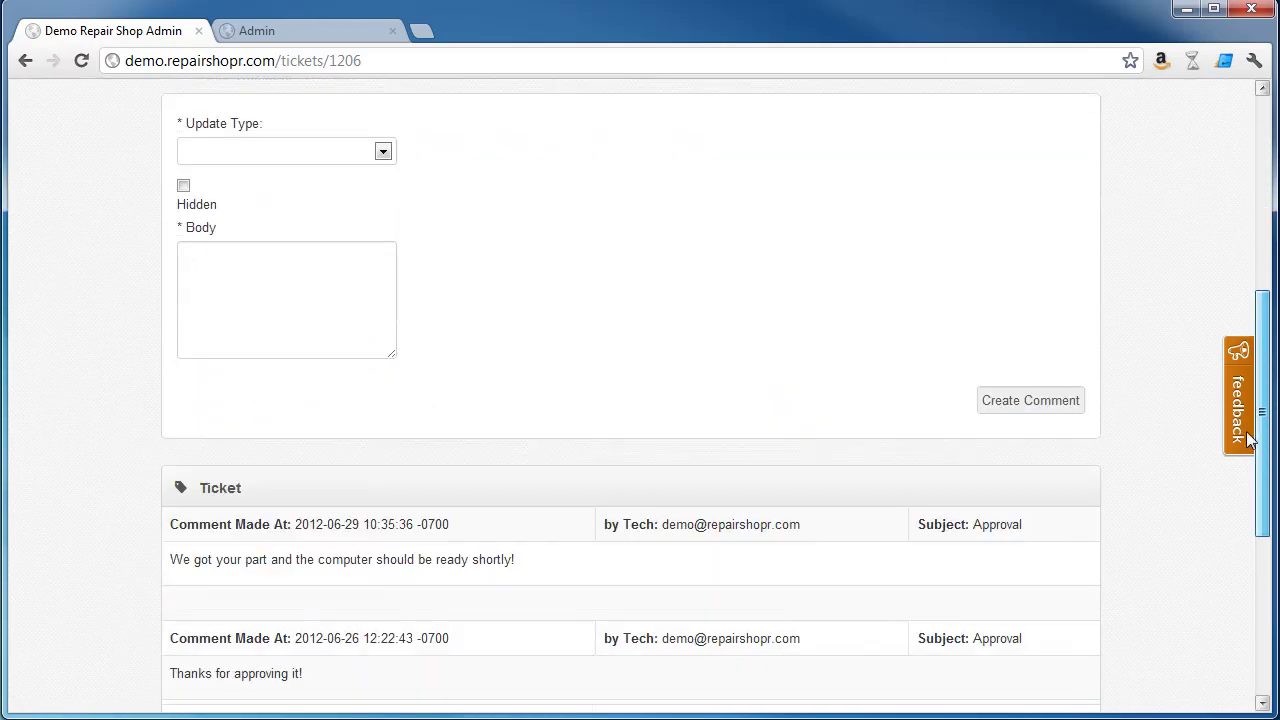
{"action": "scroll", "coordinate": [1235, 440], "scroll_direction": "up", "scroll_amount": 4}
{"action": "key", "text": "alt+Left"}
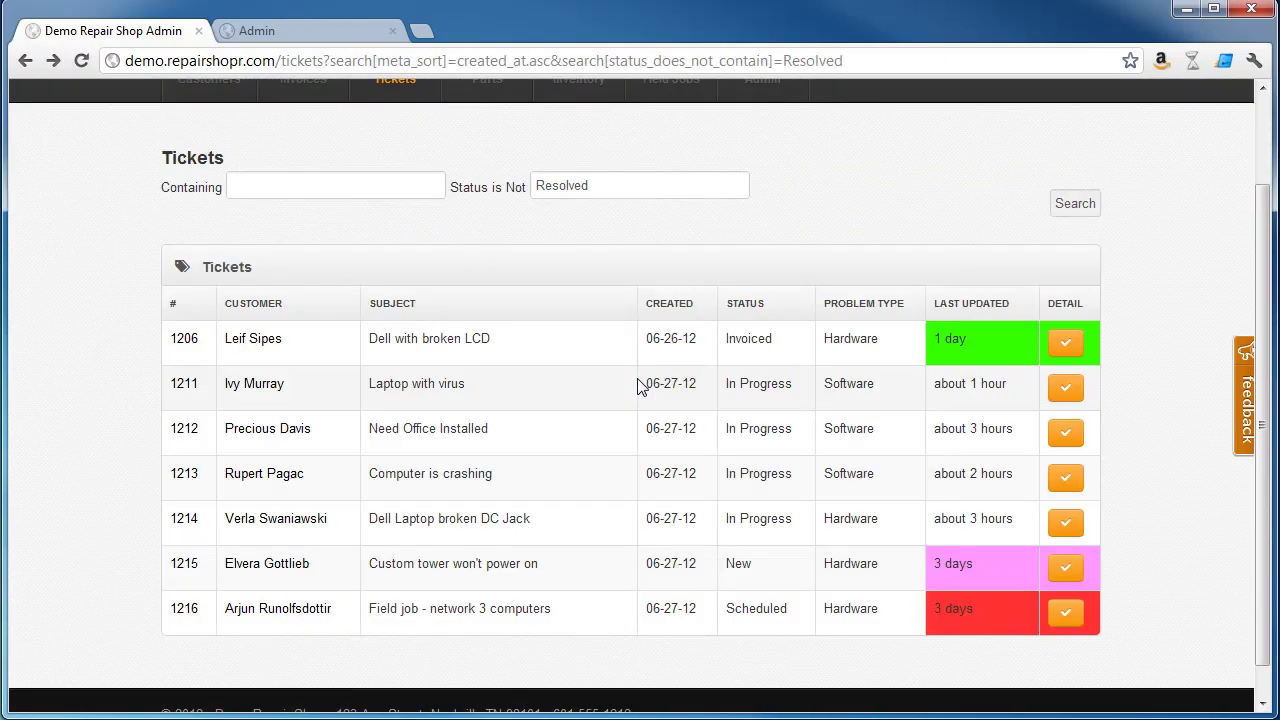
- Review comments on tickets 1211 (Laptop with virus) and 1212 (Need Office Installed)
{"action": "left_click", "coordinate": [184, 388]}
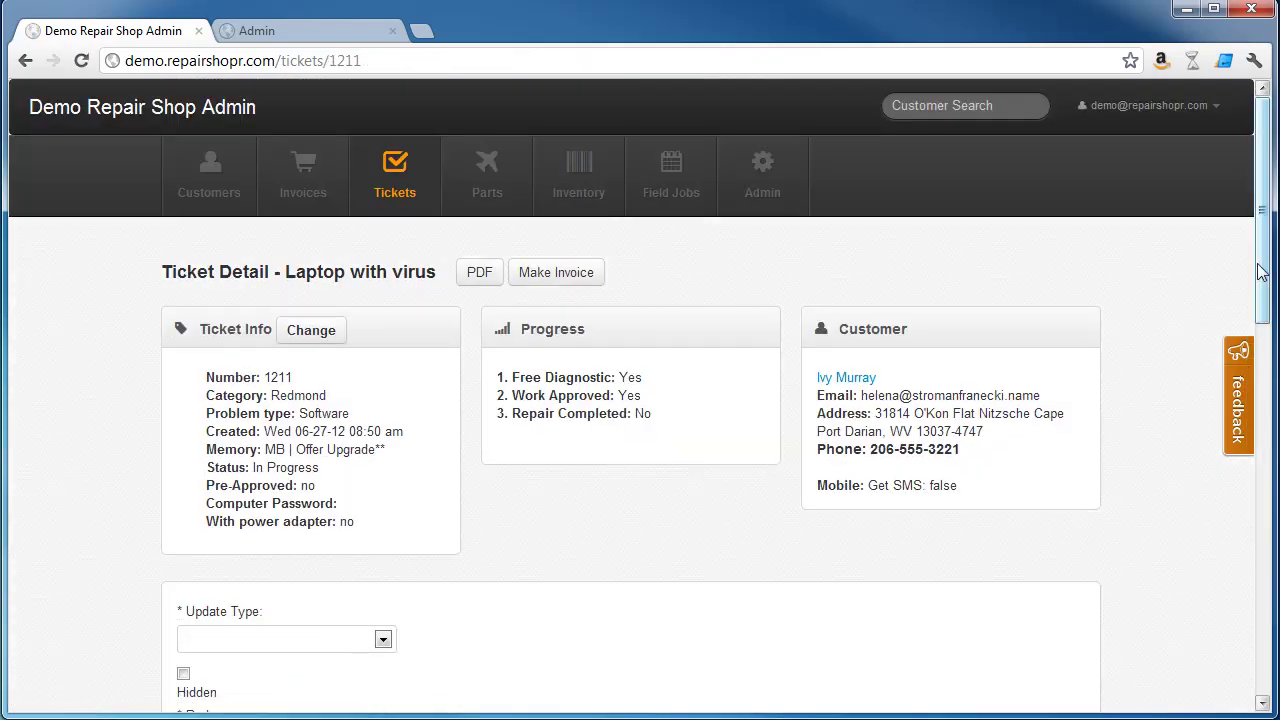
{"action": "left_click_drag", "start_coordinate": [1262, 280], "coordinate": [1250, 532]}
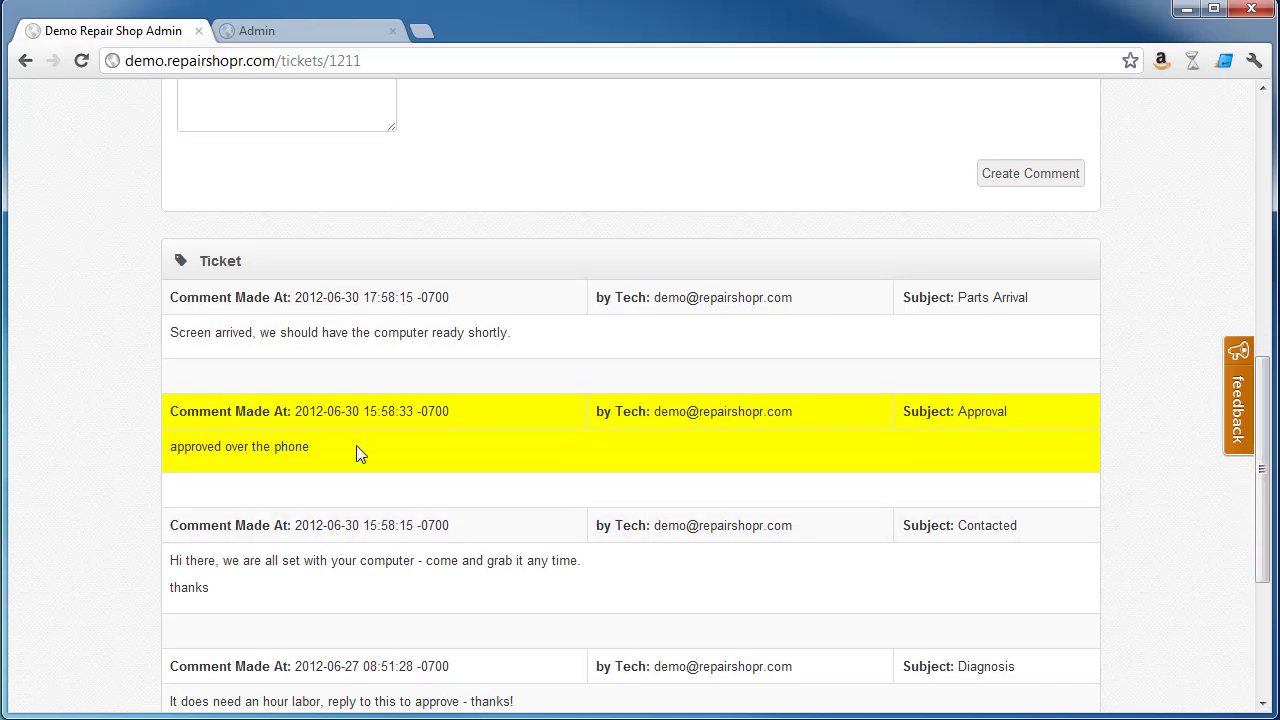
{"action": "key", "text": "alt+Left"}
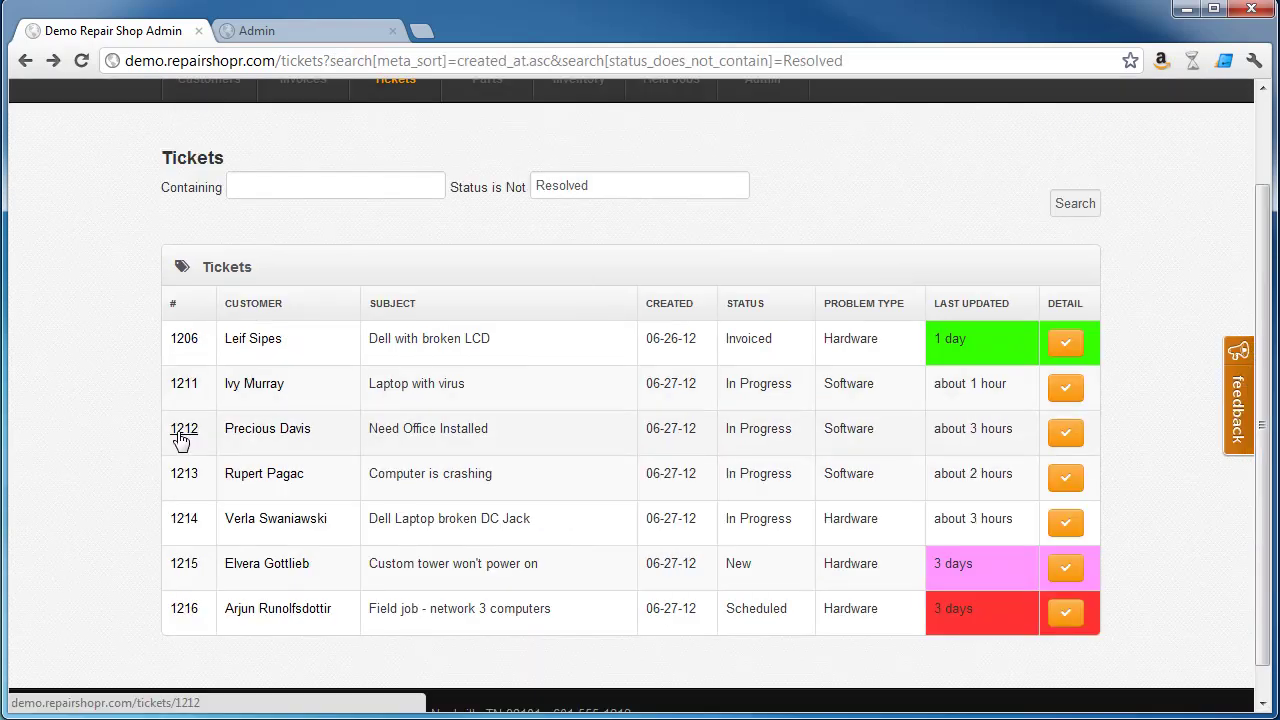
{"action": "left_click", "coordinate": [178, 432]}
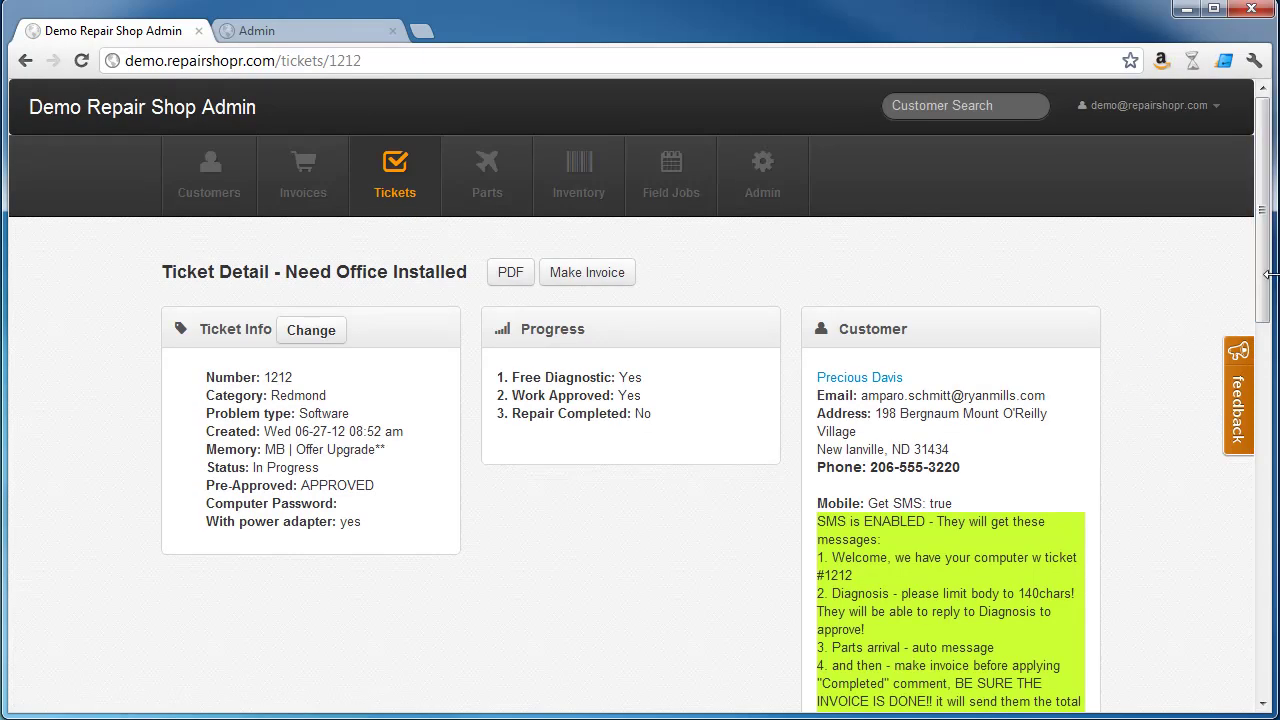
{"action": "scroll", "coordinate": [1229, 487], "scroll_direction": "down", "scroll_amount": 5}
{"action": "scroll", "coordinate": [1230, 500], "scroll_direction": "down", "scroll_amount": 2}
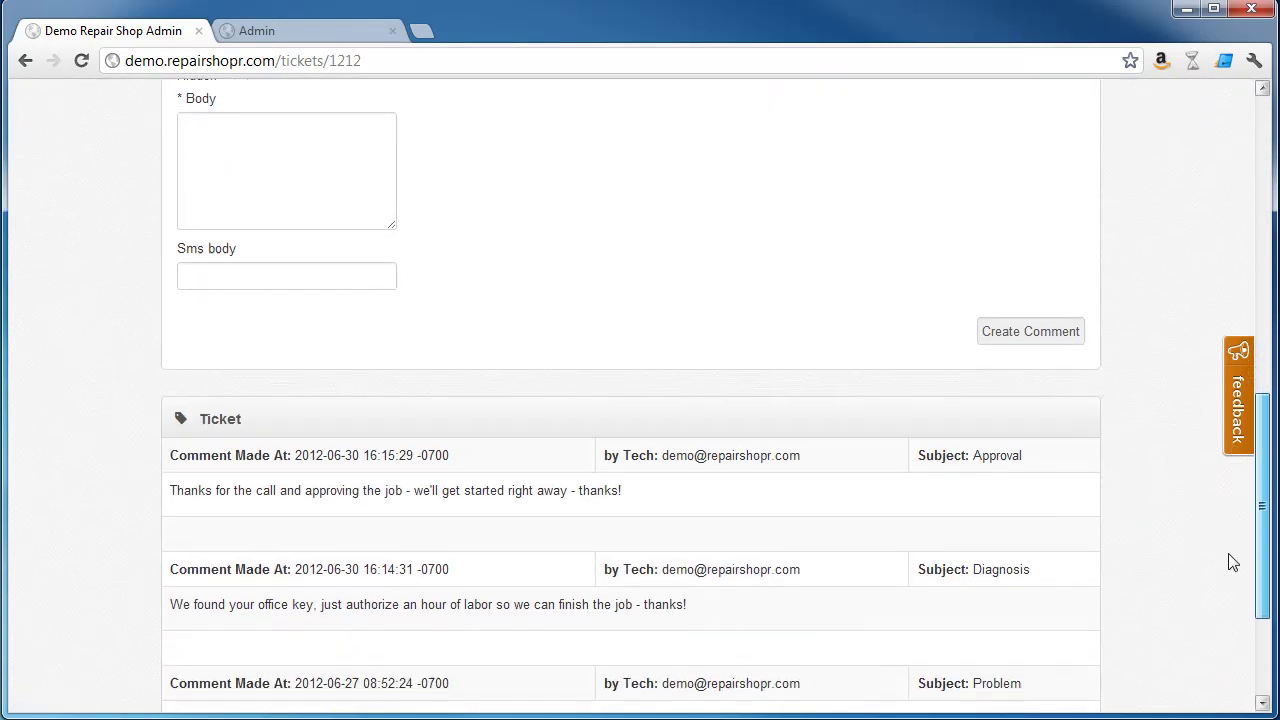
{"action": "scroll", "coordinate": [1234, 580], "scroll_direction": "down", "scroll_amount": 2}
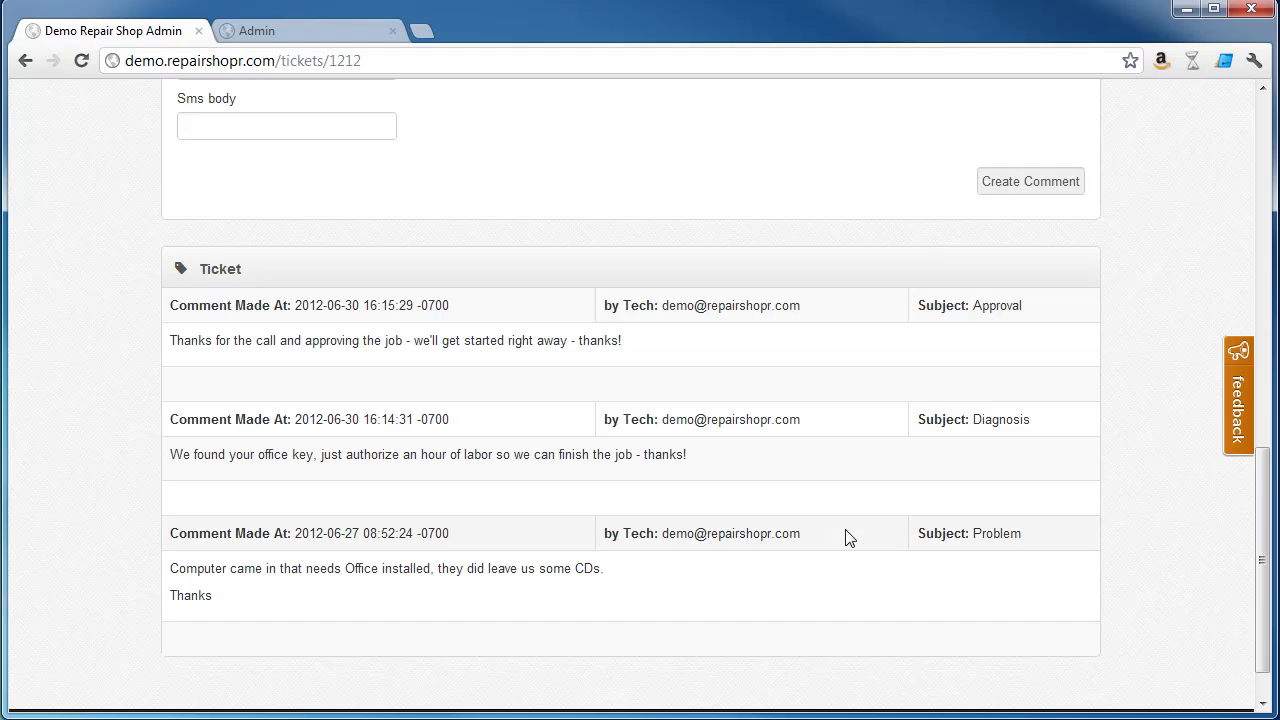
{"action": "key", "text": "alt+Left"}
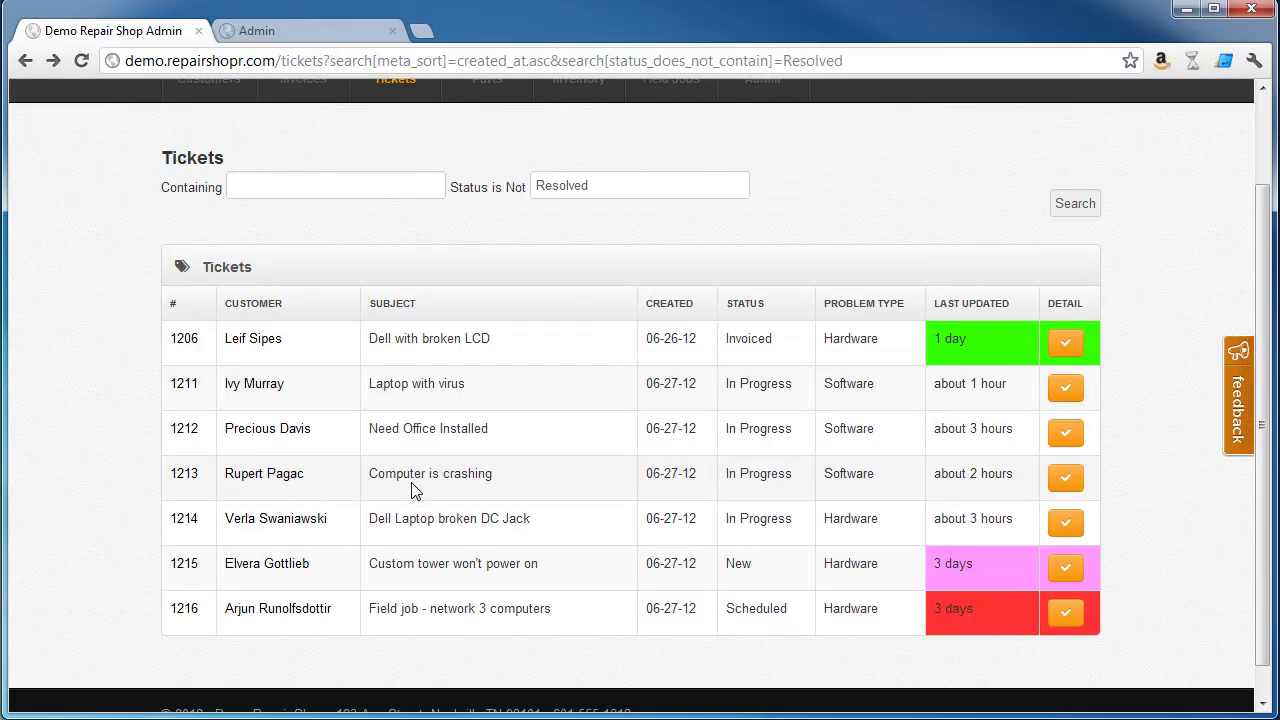
- Open ticket 1213, highlight its bounced-email error, then open its customer's record
{"action": "left_click", "coordinate": [197, 487]}
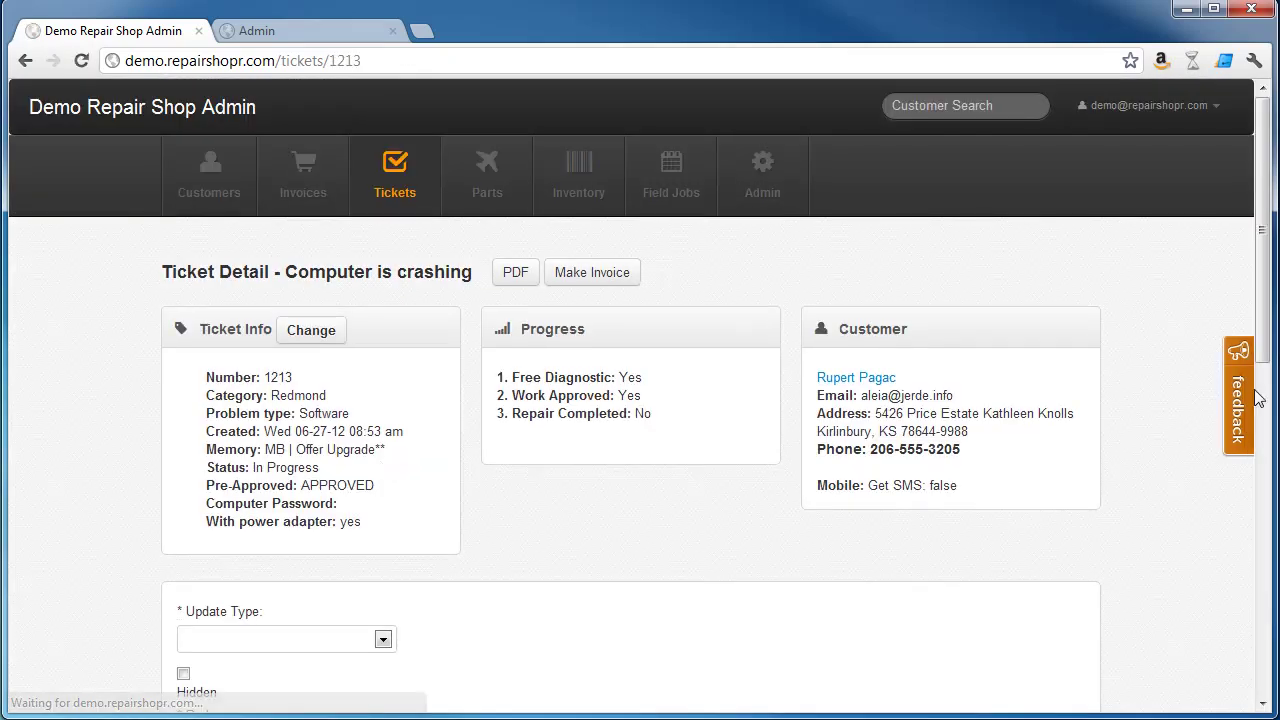
{"action": "scroll", "coordinate": [1250, 400], "scroll_direction": "down", "scroll_amount": 4}
{"action": "scroll", "coordinate": [1230, 500], "scroll_direction": "down", "scroll_amount": 3}
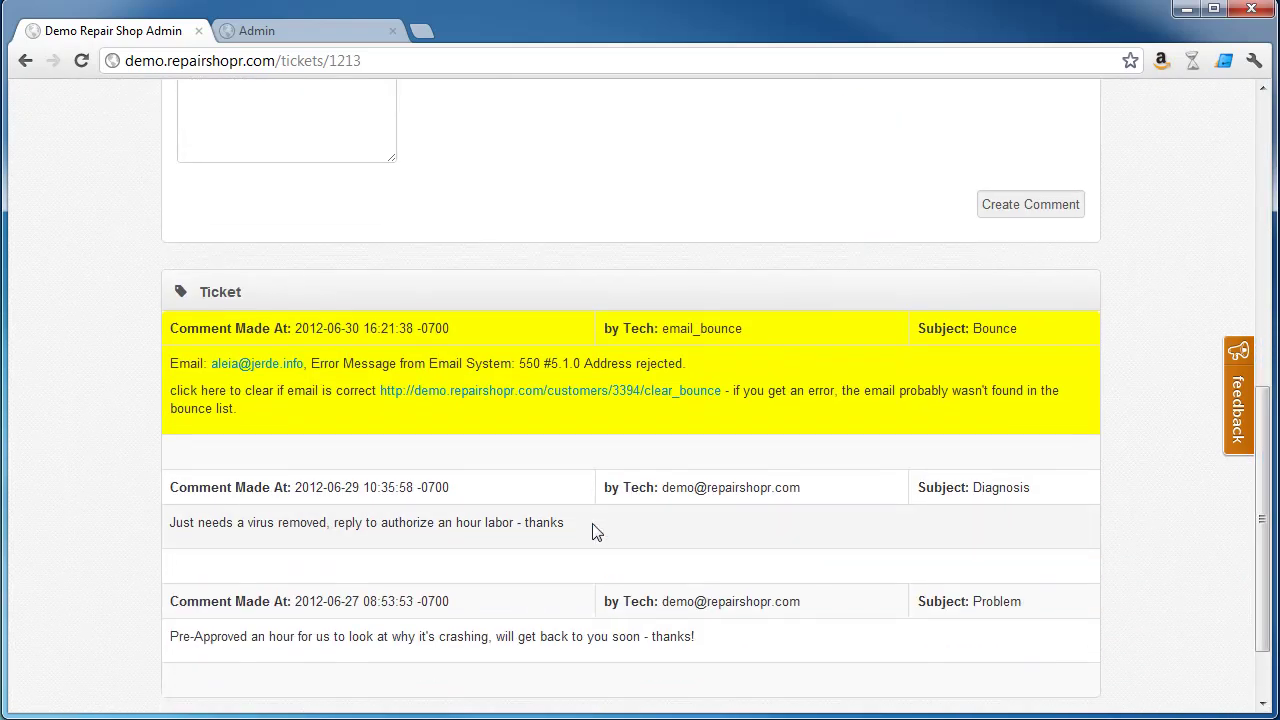
{"action": "mouse_move", "coordinate": [656, 406]}
{"action": "left_mouse_down"}
{"action": "mouse_move", "coordinate": [660, 351]}
{"action": "mouse_move", "coordinate": [313, 368]}
{"action": "left_mouse_up"}
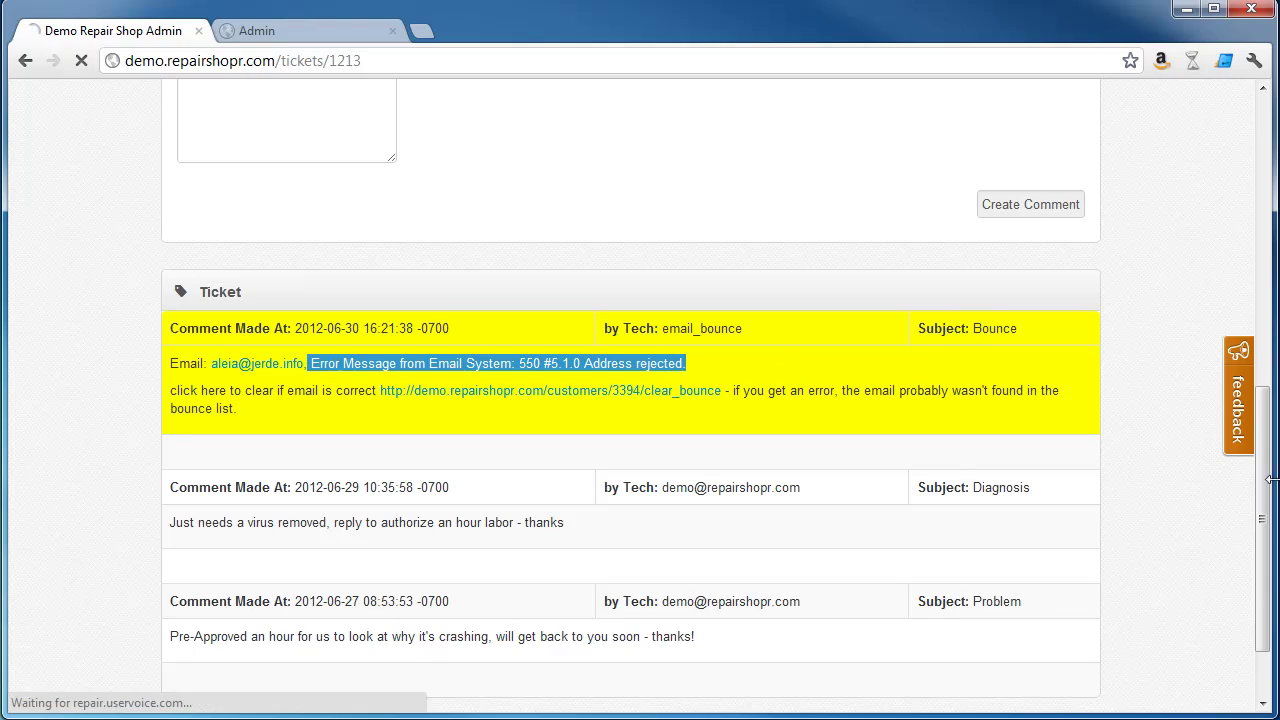
{"action": "scroll", "coordinate": [1243, 316], "scroll_direction": "up", "scroll_amount": 5}
{"action": "scroll", "coordinate": [1243, 316], "scroll_direction": "up", "scroll_amount": 2}
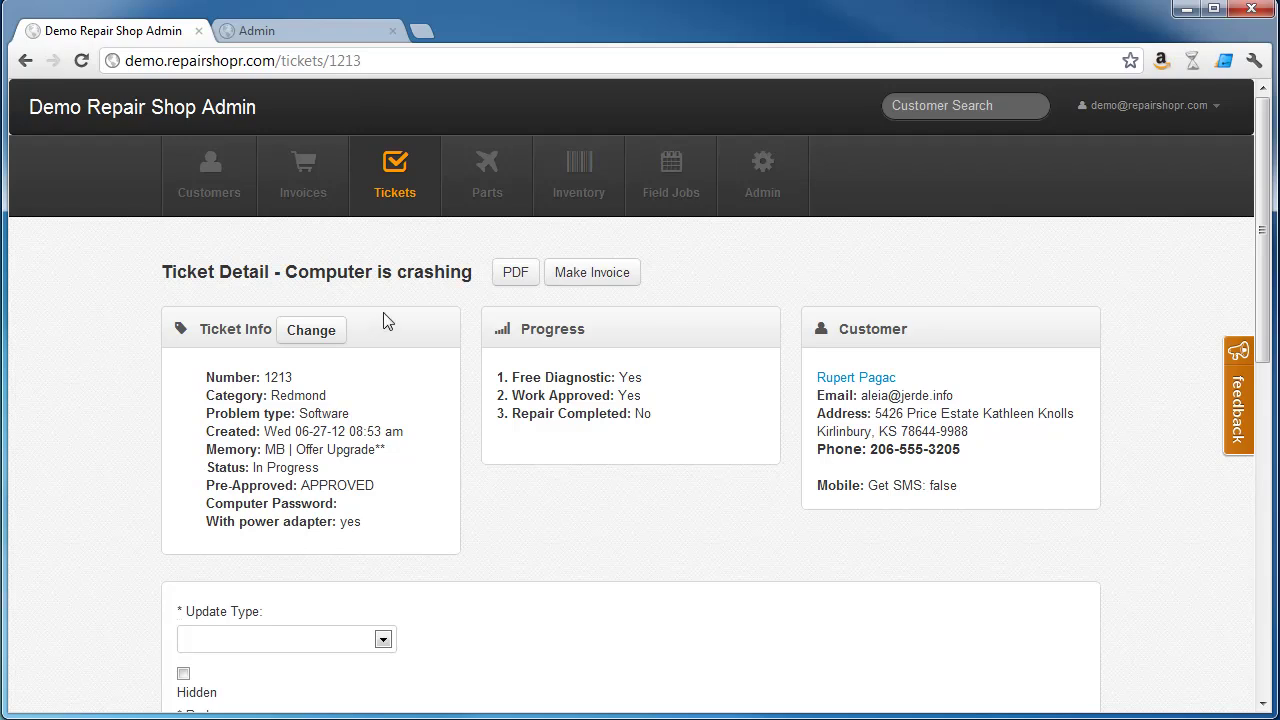
{"action": "left_click", "coordinate": [830, 378]}
{"action": "left_click_drag", "start_coordinate": [1259, 286], "coordinate": [1265, 500]}
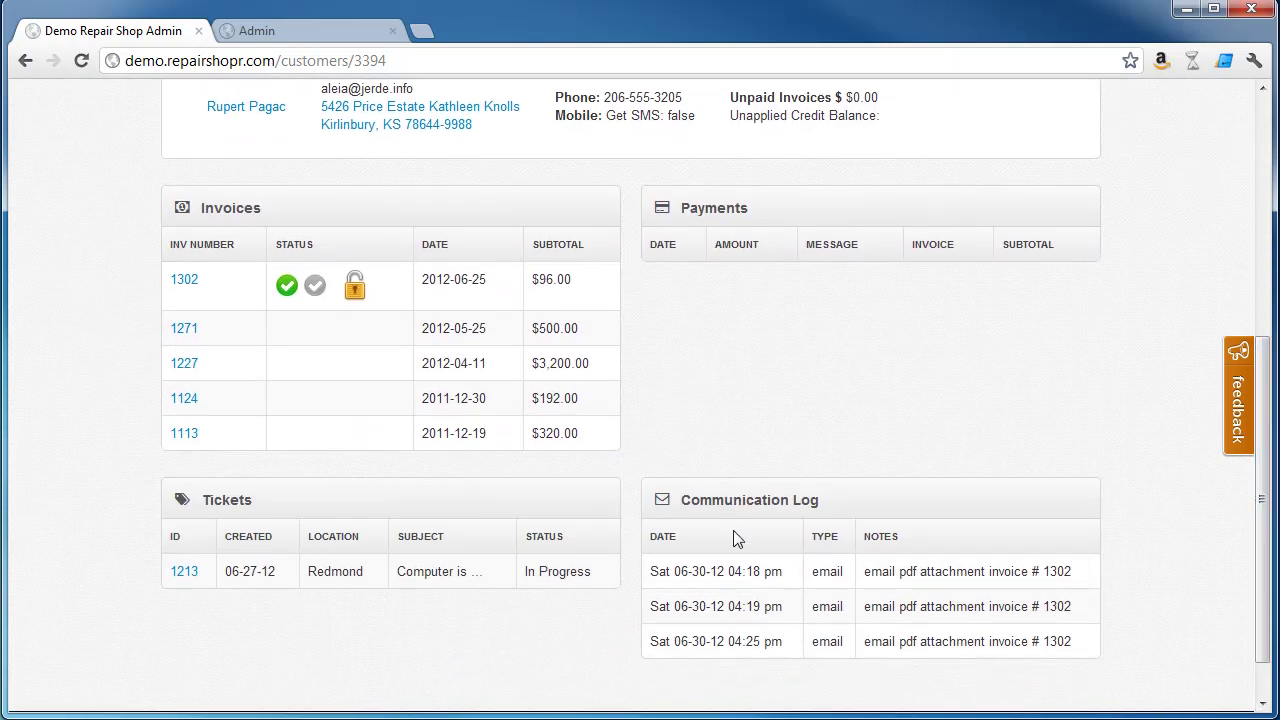
{"action": "left_click", "coordinate": [1266, 399]}
{"action": "left_click_drag", "start_coordinate": [1266, 399], "coordinate": [978, 135]}
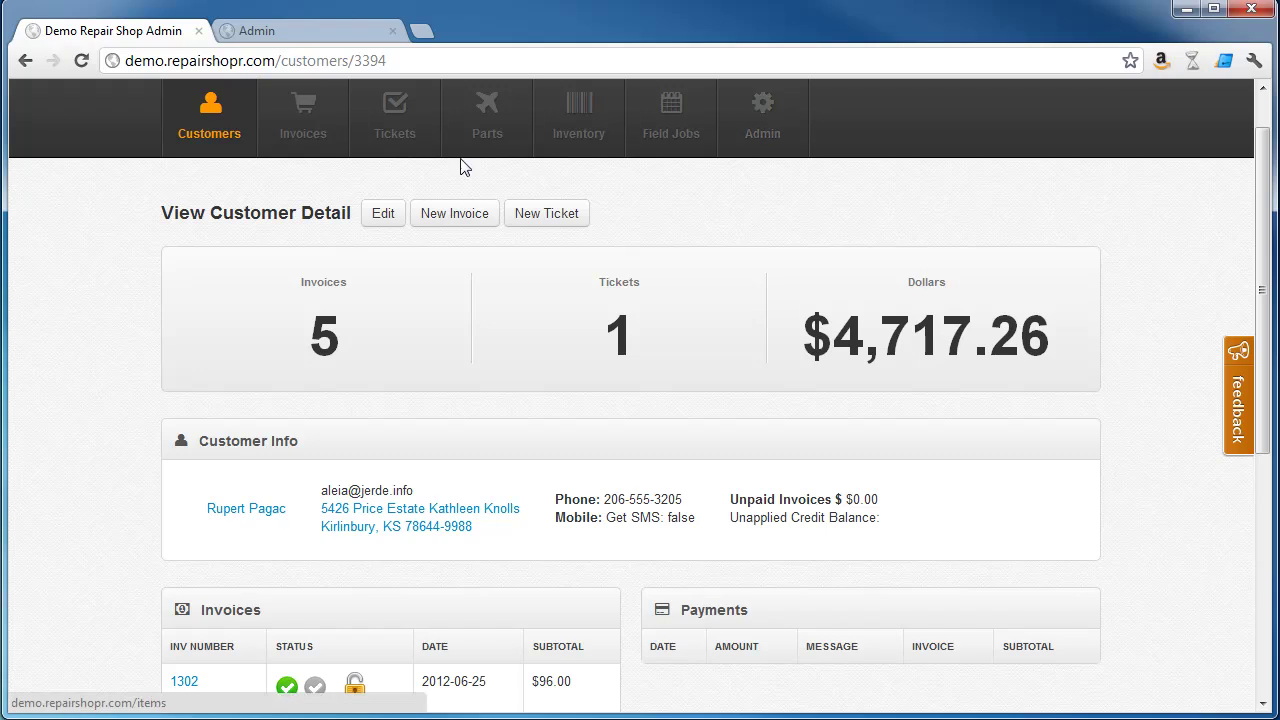
{"action": "left_click", "coordinate": [312, 122]}
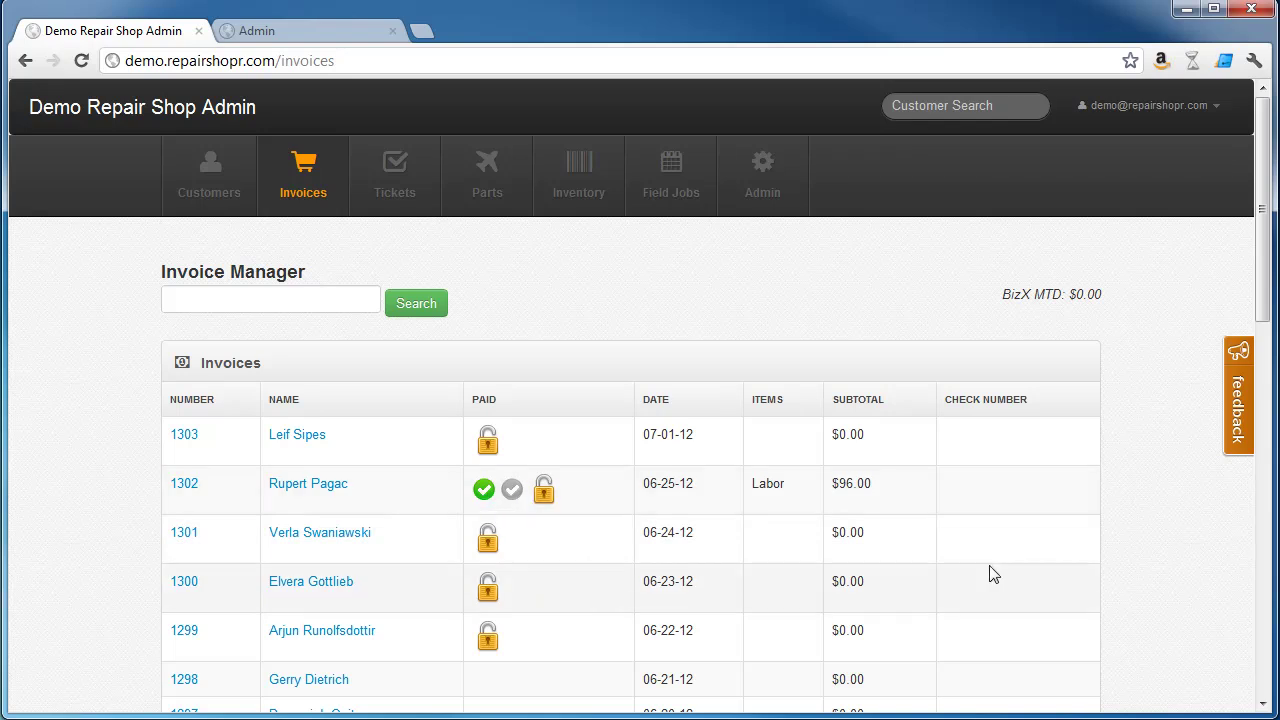
- Scroll the Invoice Manager list, then go to the administration dashboard
{"action": "left_click_drag", "start_coordinate": [1262, 210], "coordinate": [1262, 257]}
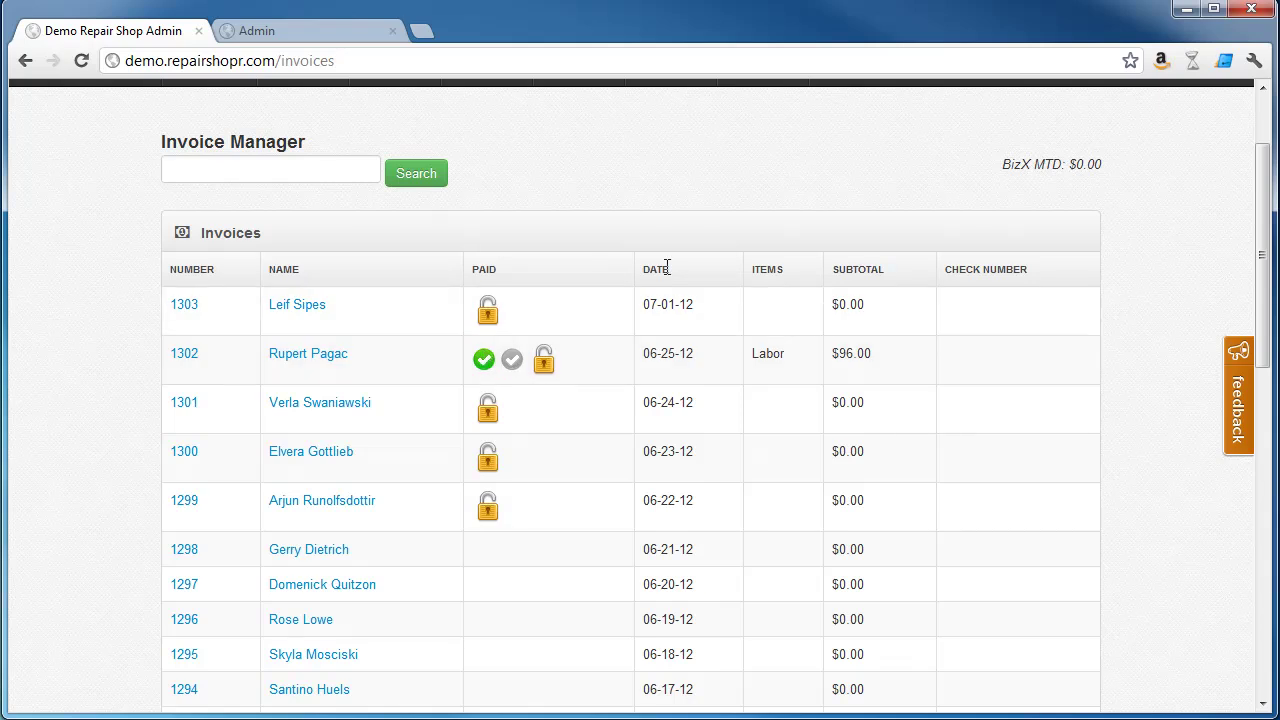
{"action": "scroll", "coordinate": [1256, 298], "scroll_direction": "up", "scroll_amount": 2}
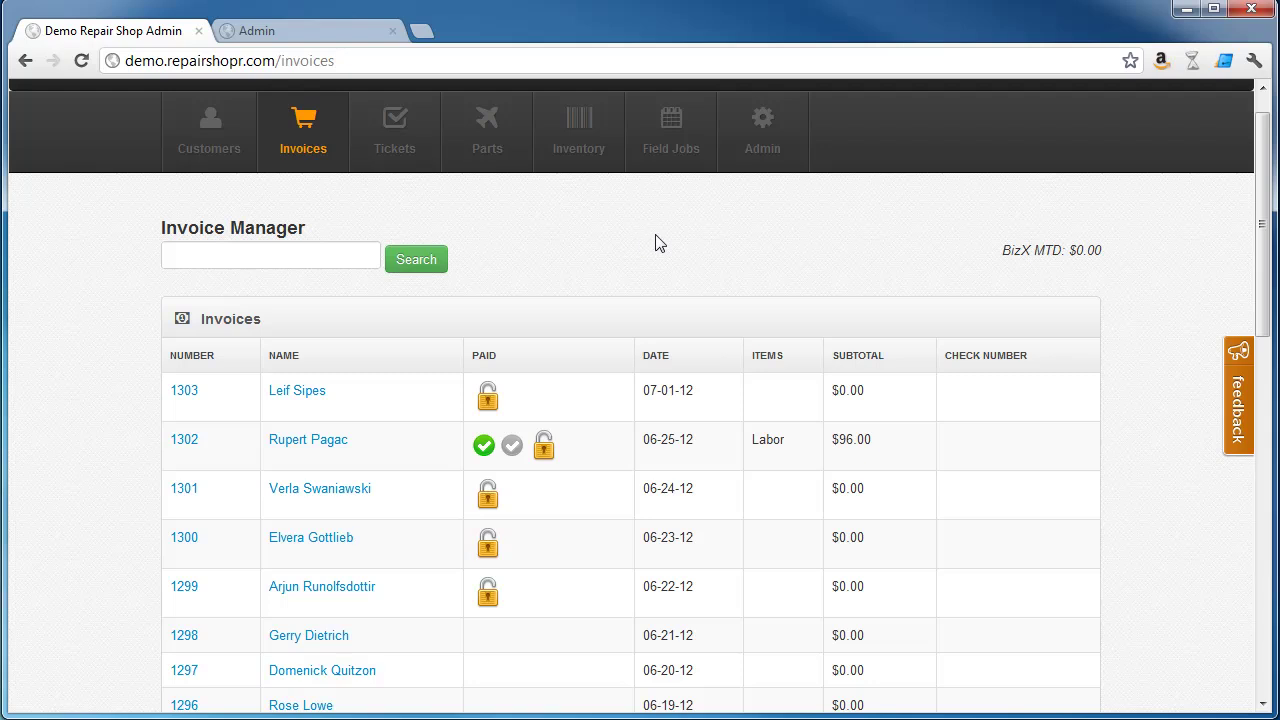
{"action": "left_click", "coordinate": [757, 143]}
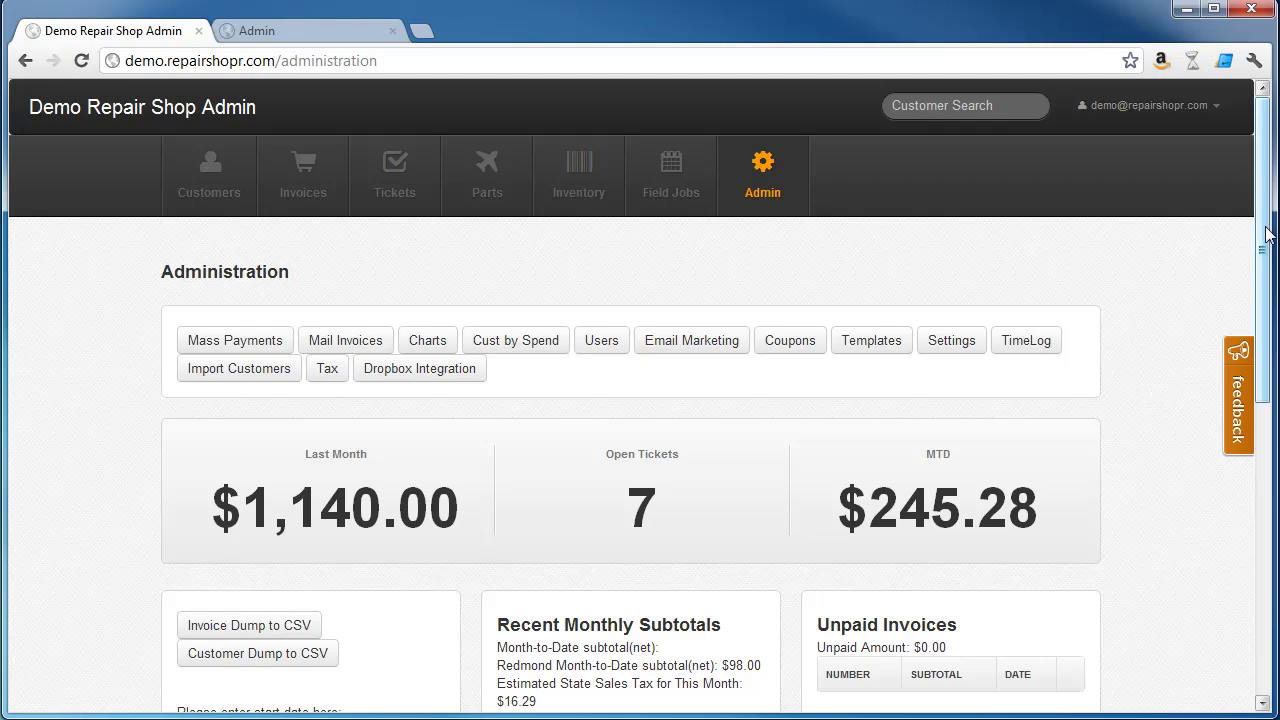
- Scroll the admin dashboard and view the Charts page's two-year revenue-per-month graph
{"action": "left_click_drag", "start_coordinate": [1262, 230], "coordinate": [1227, 547]}
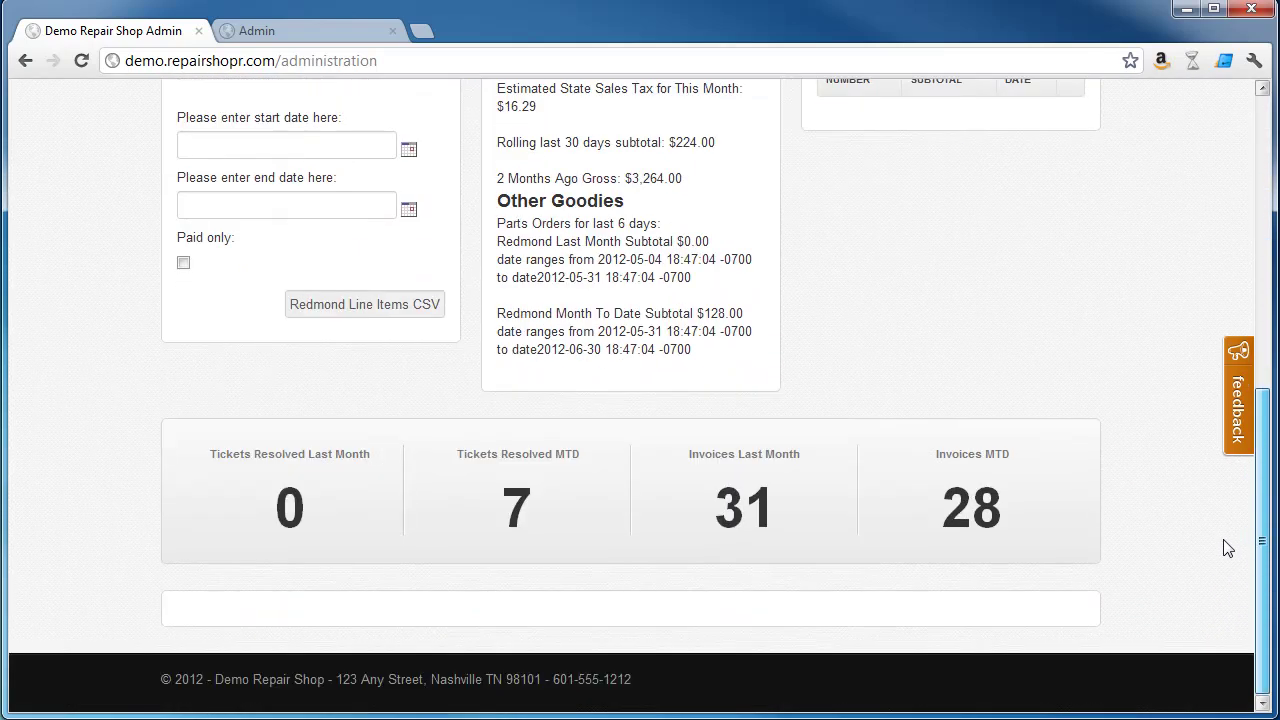
{"action": "scroll", "coordinate": [1228, 547], "scroll_direction": "up", "scroll_amount": 6}
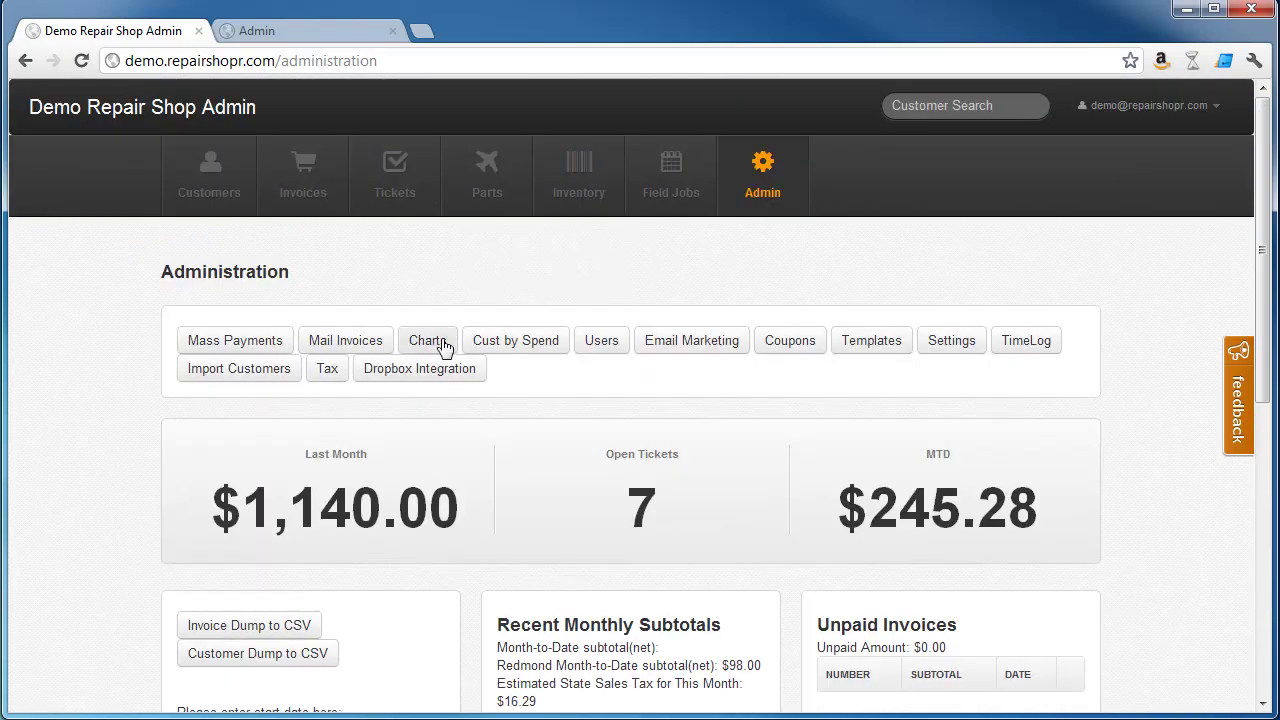
{"action": "left_click", "coordinate": [443, 346]}
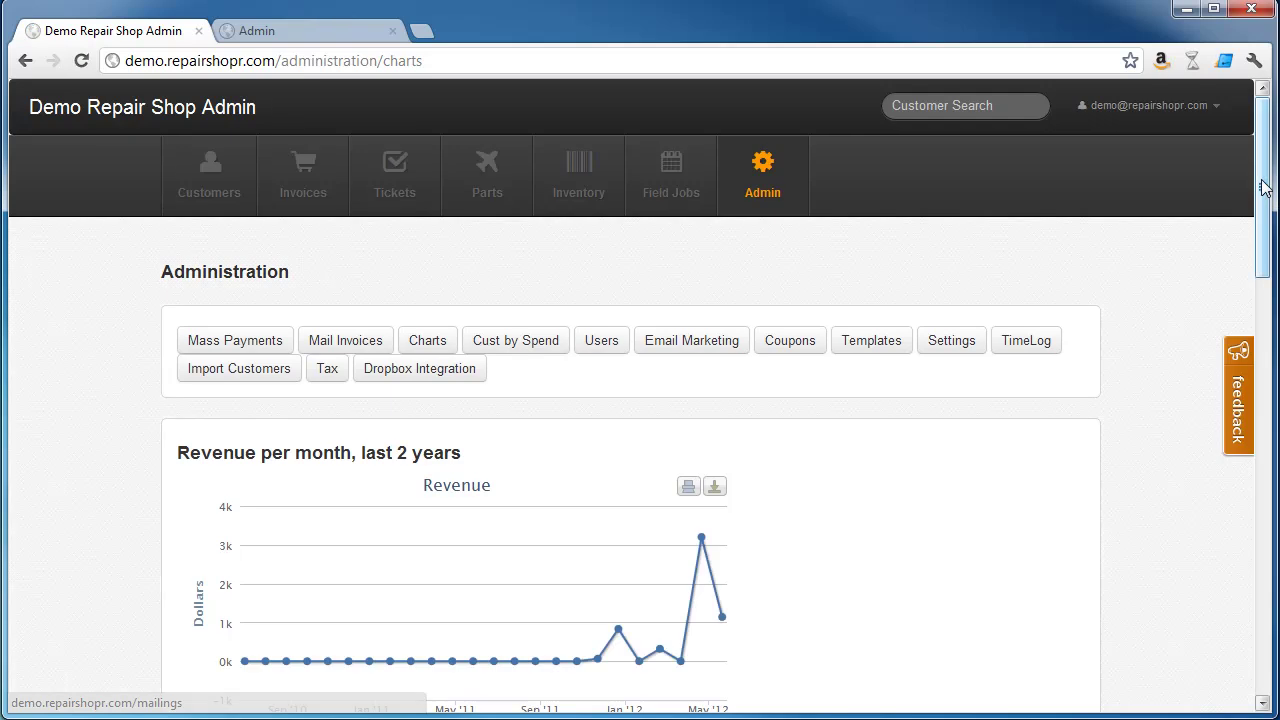
{"action": "scroll", "coordinate": [1248, 330], "scroll_direction": "down", "scroll_amount": 3}
{"action": "scroll", "coordinate": [1248, 443], "scroll_direction": "down", "scroll_amount": 6}
{"action": "scroll", "coordinate": [1251, 470], "scroll_direction": "down", "scroll_amount": 2}
{"action": "scroll", "coordinate": [1253, 155], "scroll_direction": "up", "scroll_amount": 10}
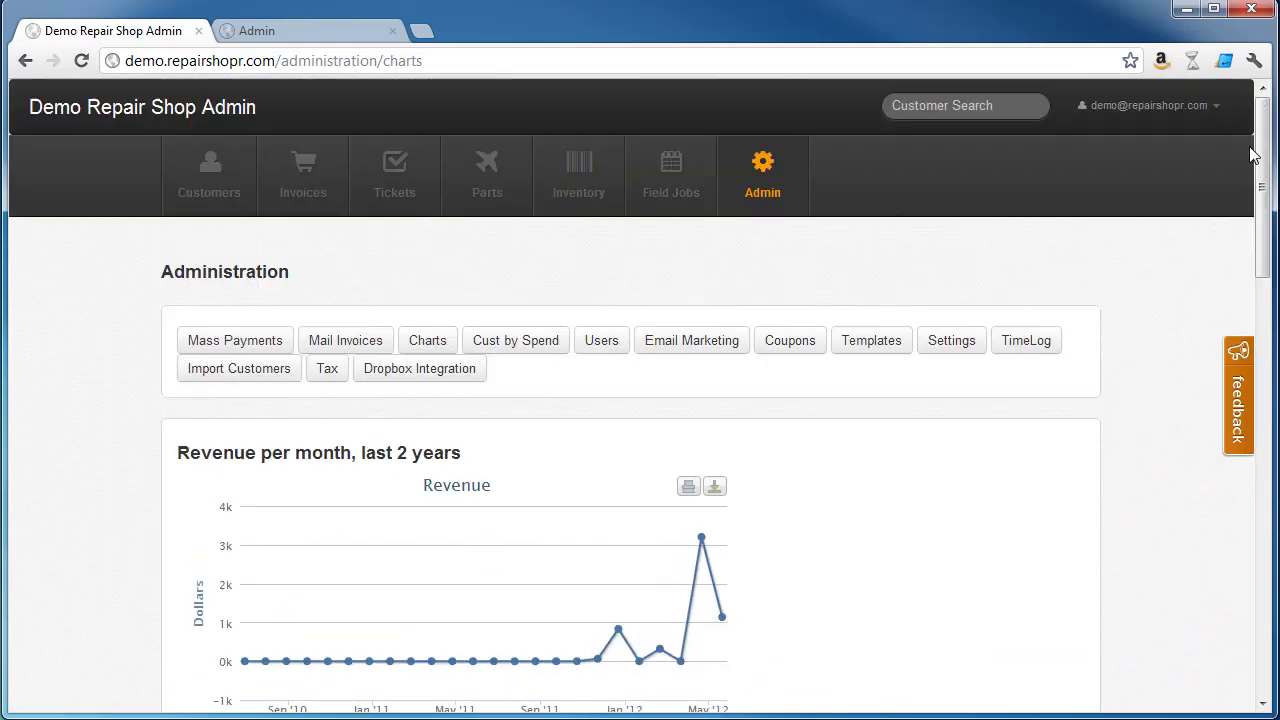
- Browse the customer CSV import and tax reports pages, then open Time Reporting
{"action": "left_click", "coordinate": [250, 372]}
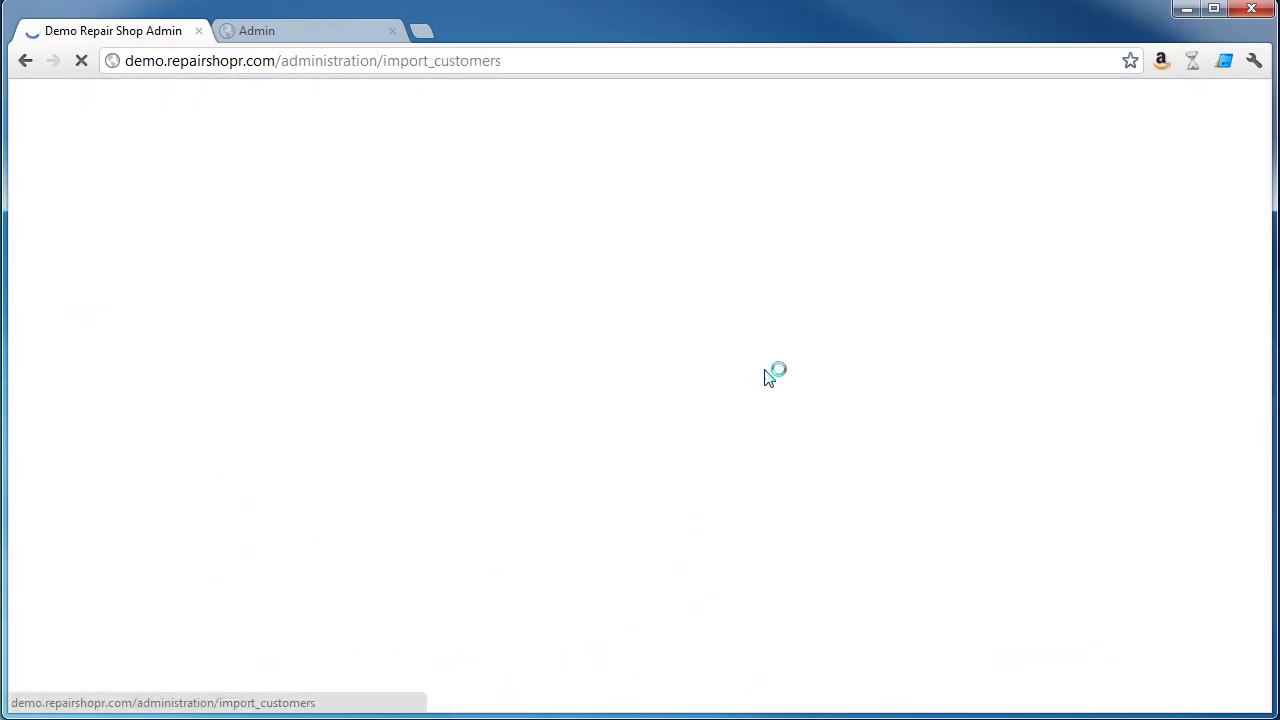
{"action": "scroll", "coordinate": [1255, 275], "scroll_direction": "down", "scroll_amount": 1}
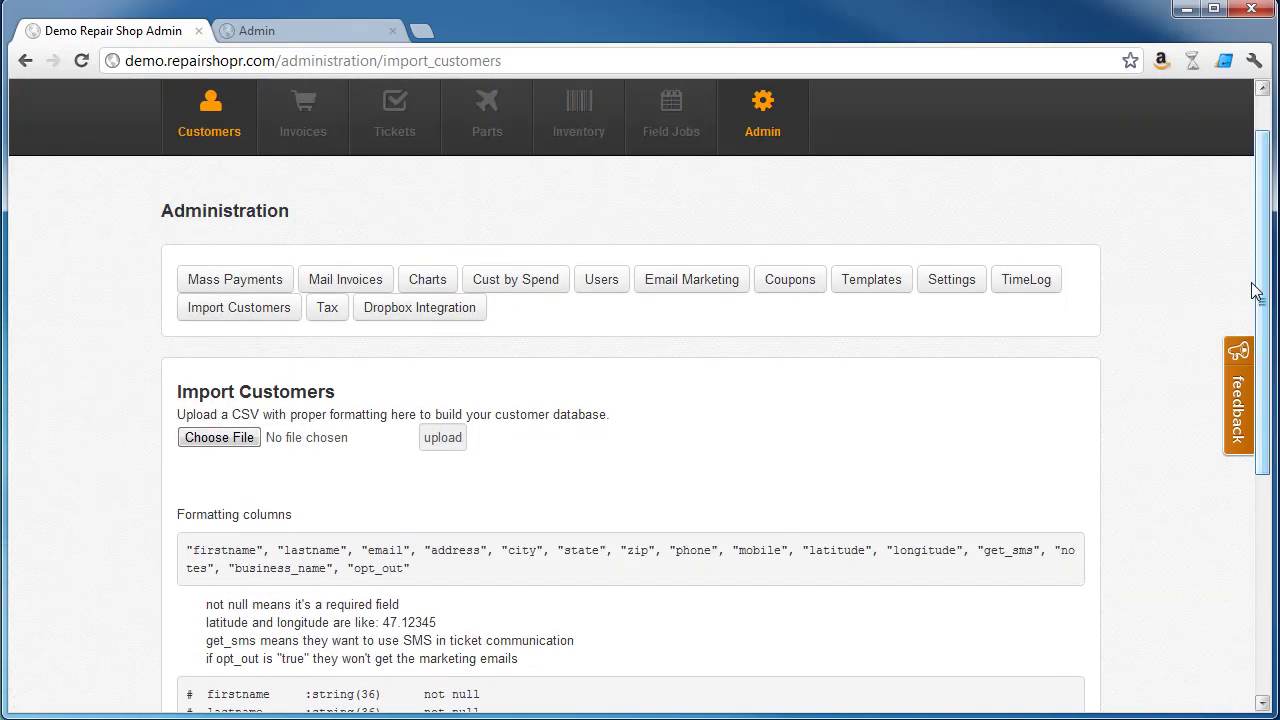
{"action": "left_click", "coordinate": [326, 309]}
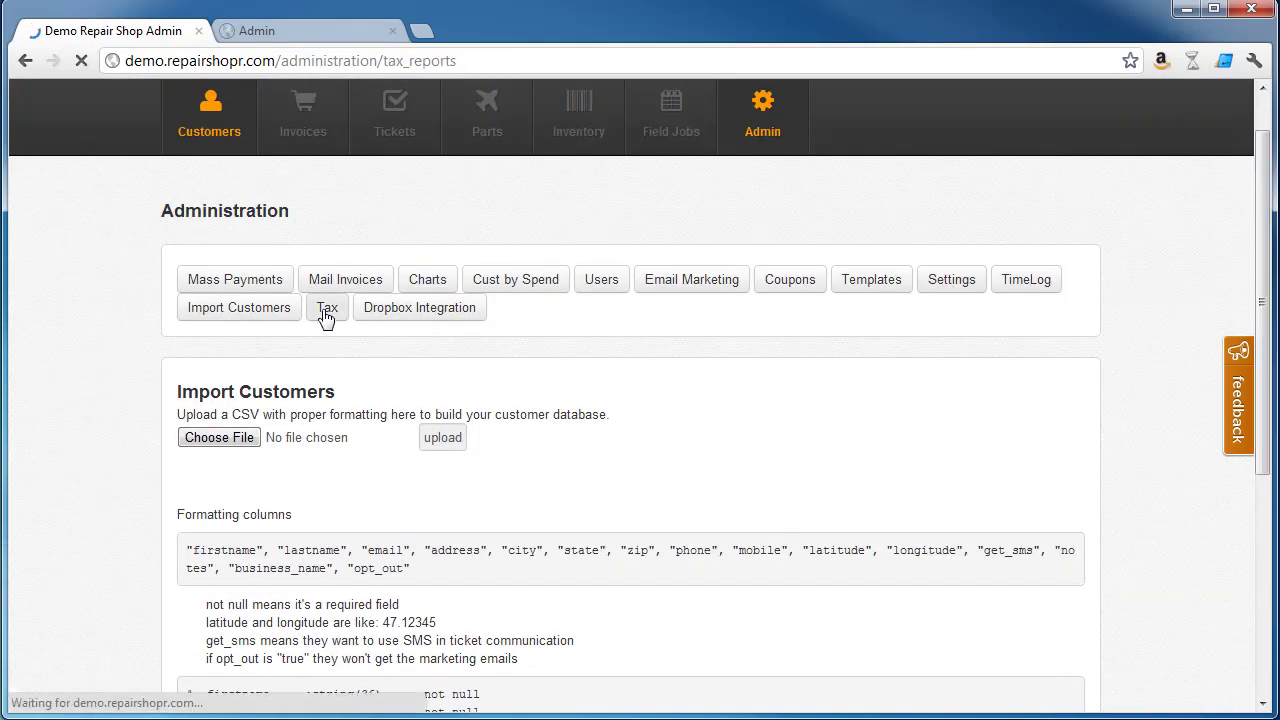
{"action": "left_click", "coordinate": [1040, 343]}
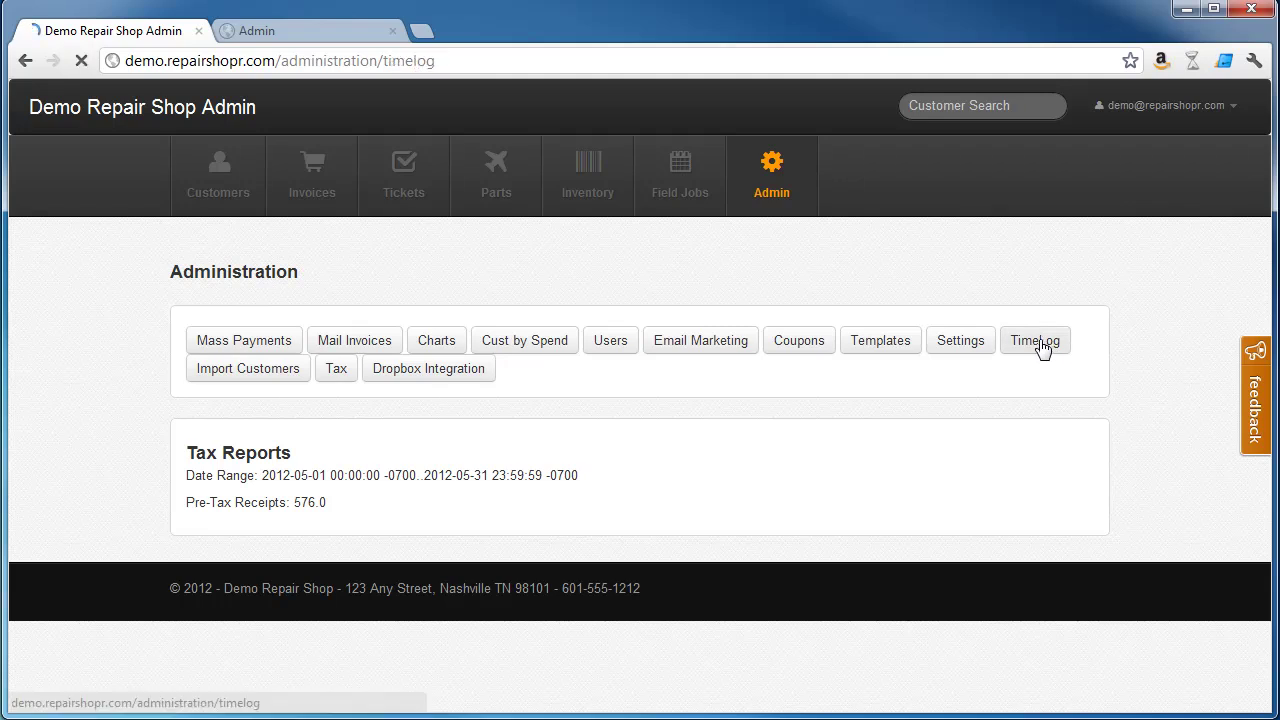
- Visit the Time Clock logs, start a new entry, then return to Time Reporting
{"action": "left_click", "coordinate": [1160, 105]}
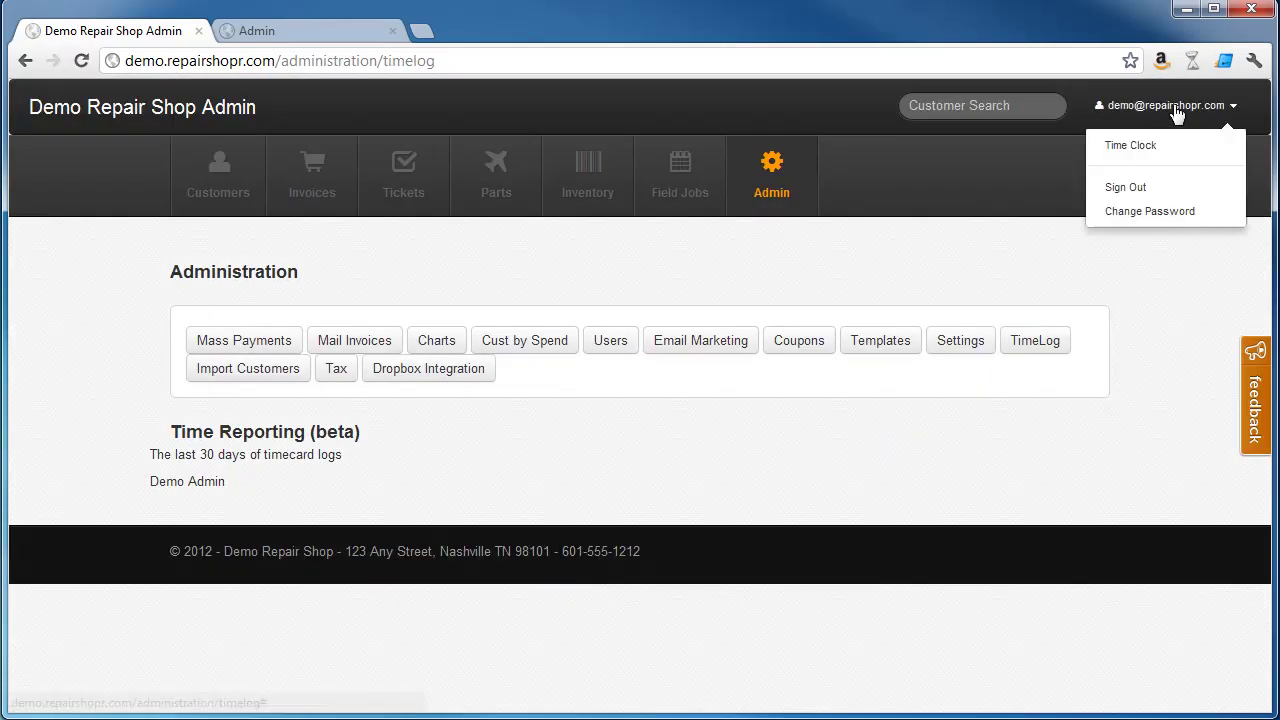
{"action": "left_click", "coordinate": [1150, 144]}
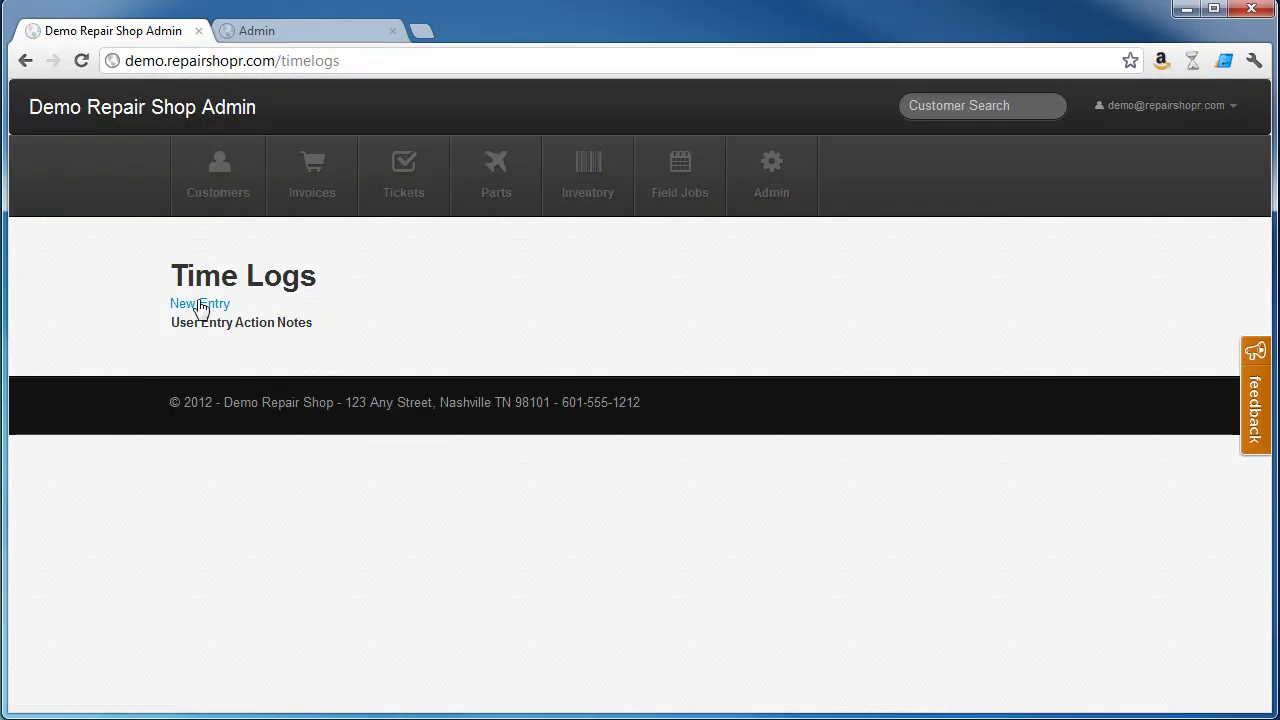
{"action": "left_click", "coordinate": [200, 304]}
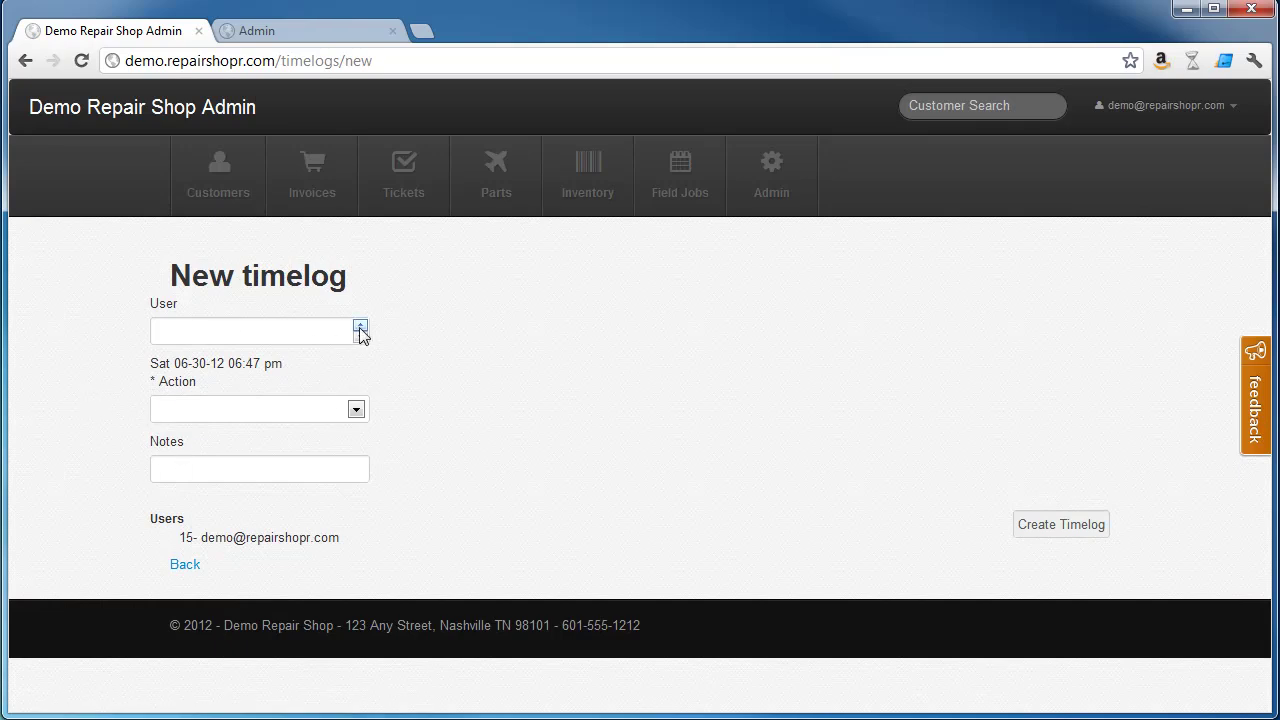
{"action": "key", "text": "alt+Left"}
{"action": "key", "text": "alt+Left"}
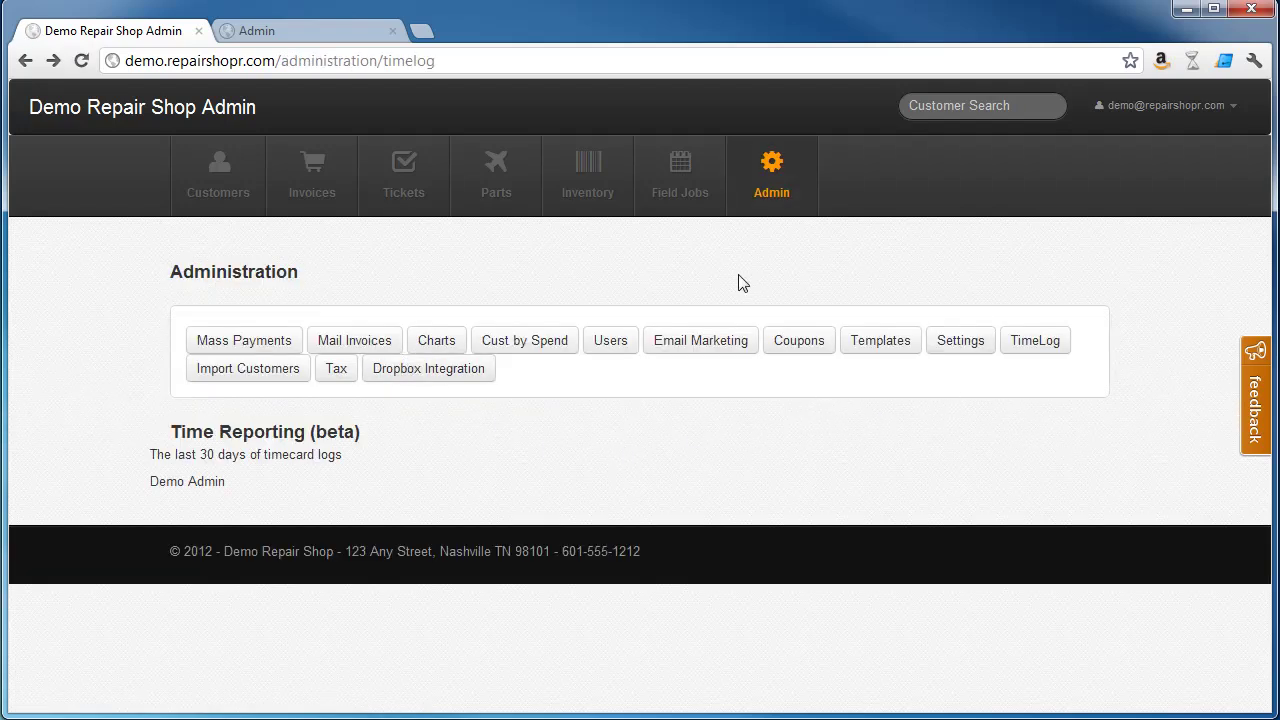
- View customers ranked by spend and the Mail Invoices page, then open the Mailers list
{"action": "left_click", "coordinate": [345, 342]}
{"action": "left_click", "coordinate": [537, 342]}
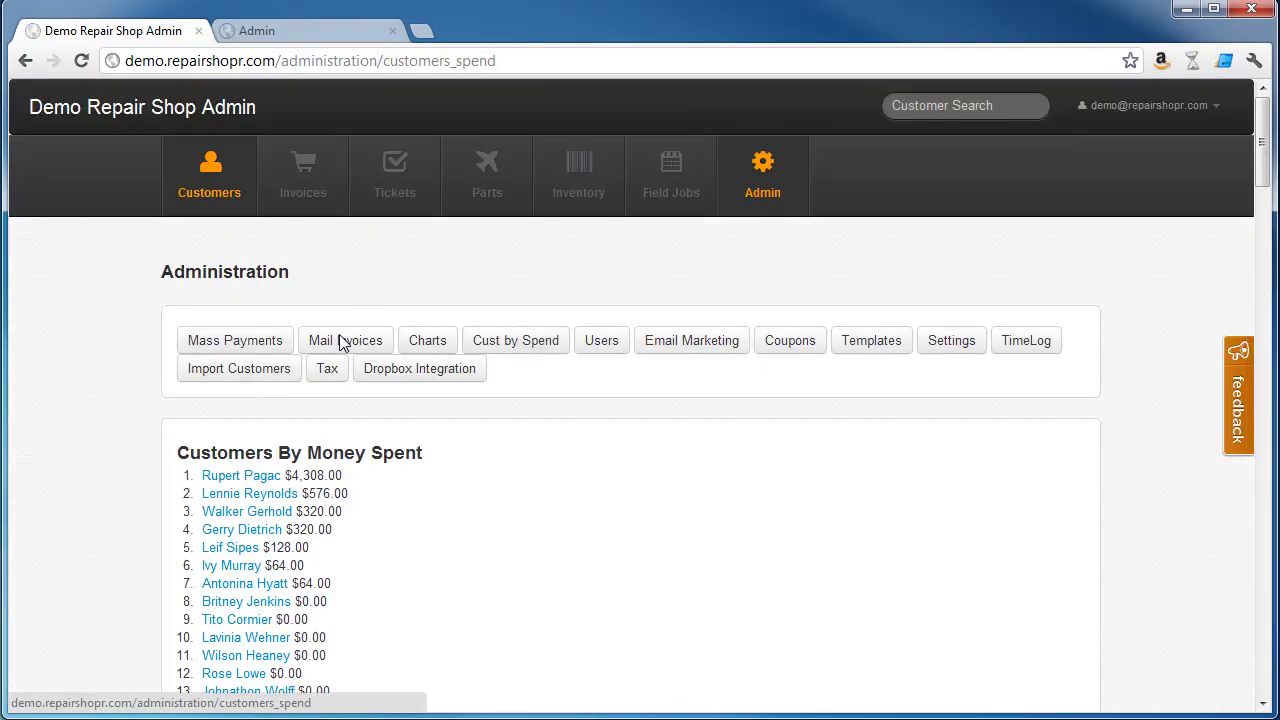
{"action": "left_click", "coordinate": [350, 348]}
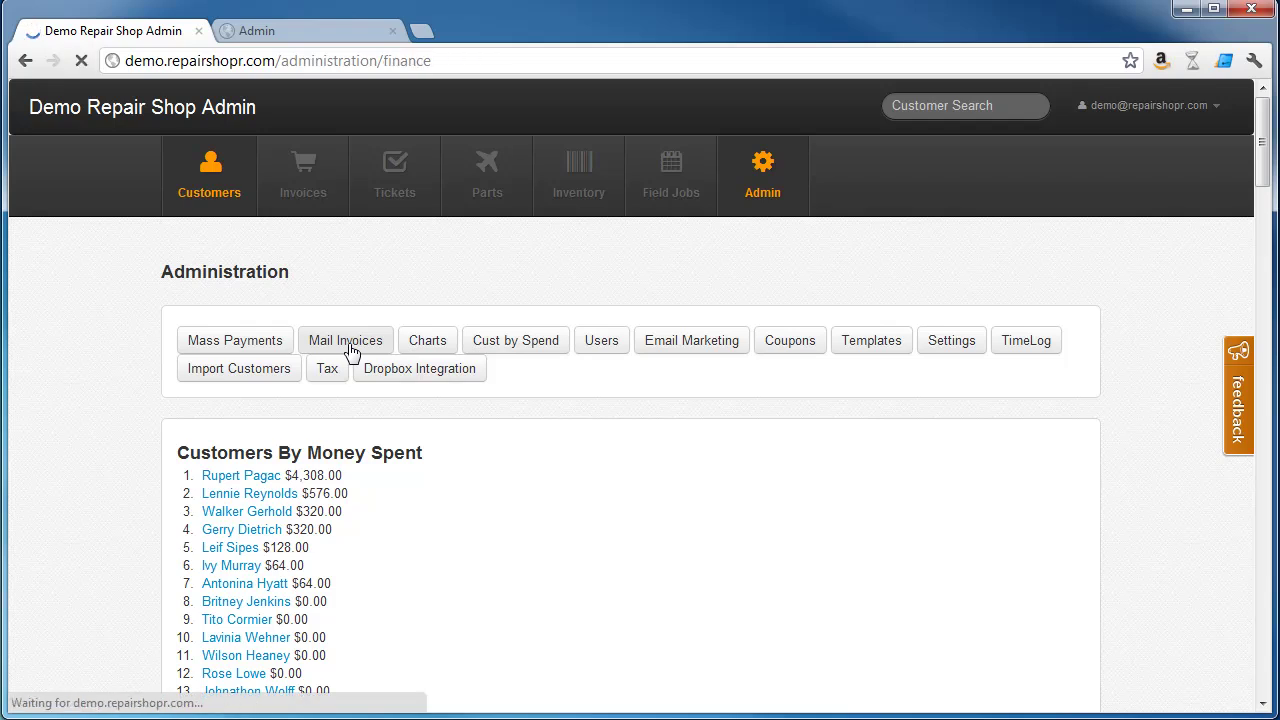
{"action": "left_click", "coordinate": [355, 350]}
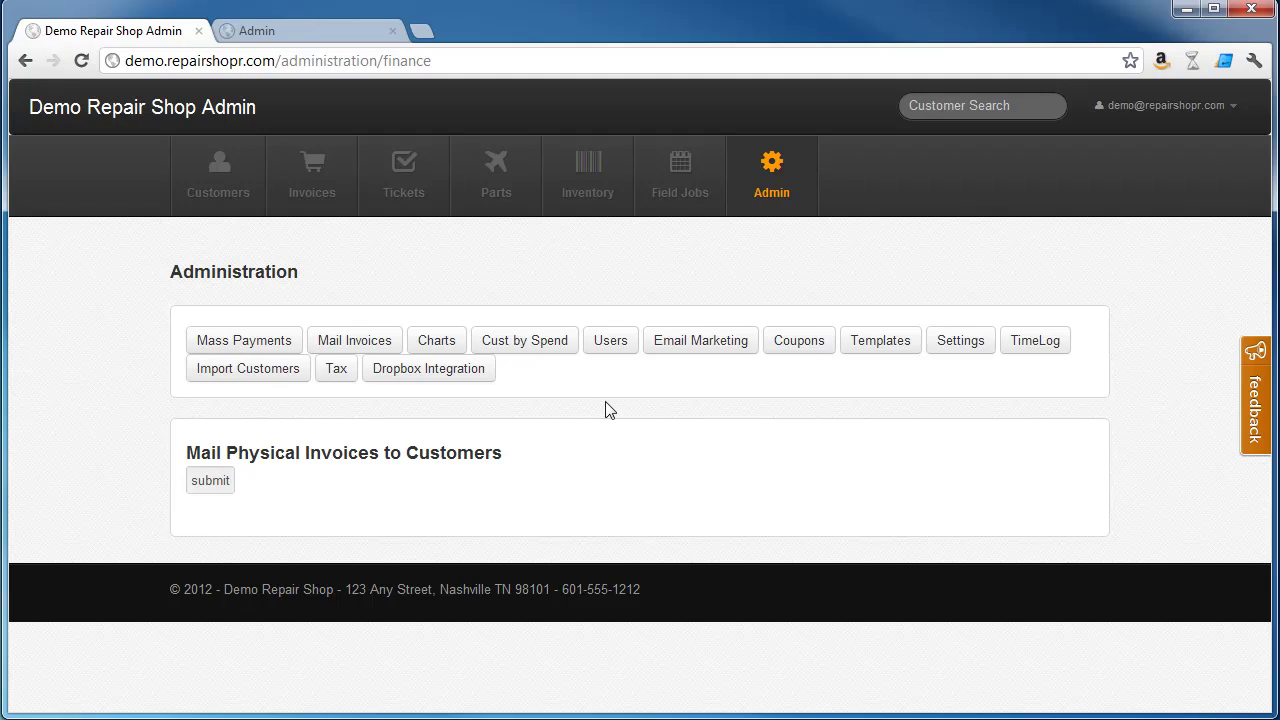
{"action": "left_click", "coordinate": [701, 343]}
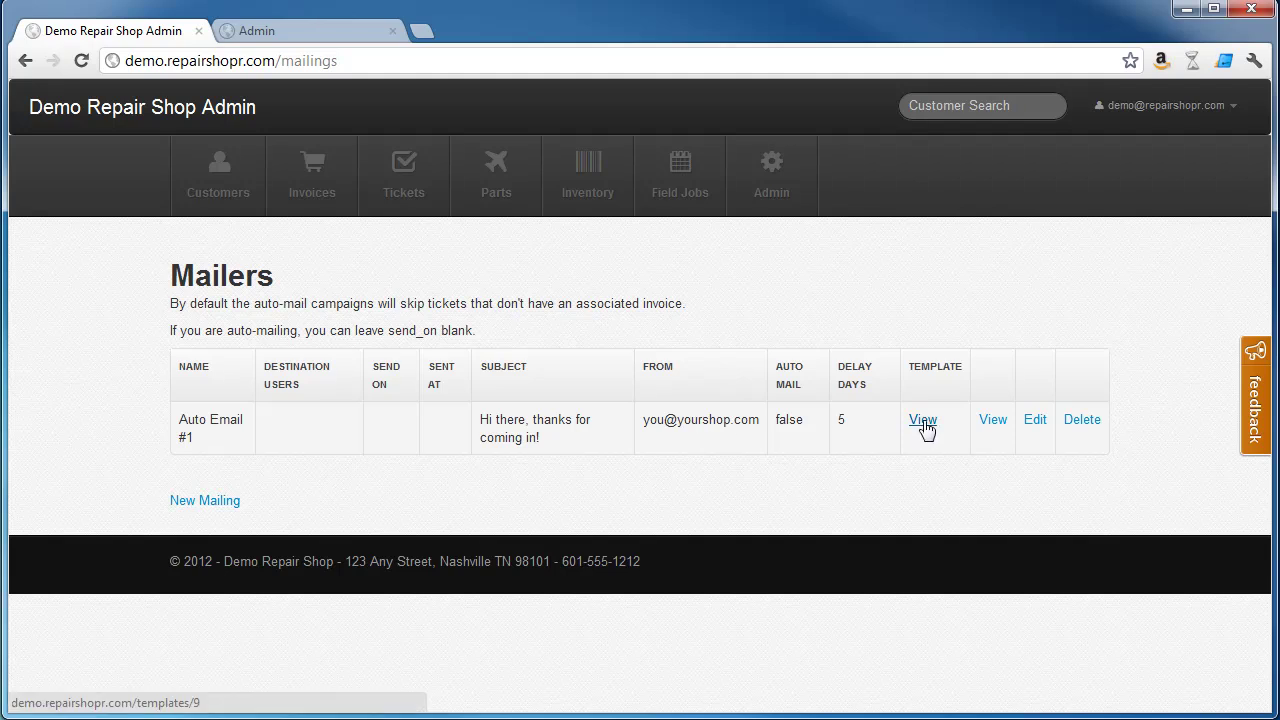
- Note Auto Email #1's 5-day delay and view its 'Thanks for coming in' email template
{"action": "double_click", "coordinate": [841, 420]}
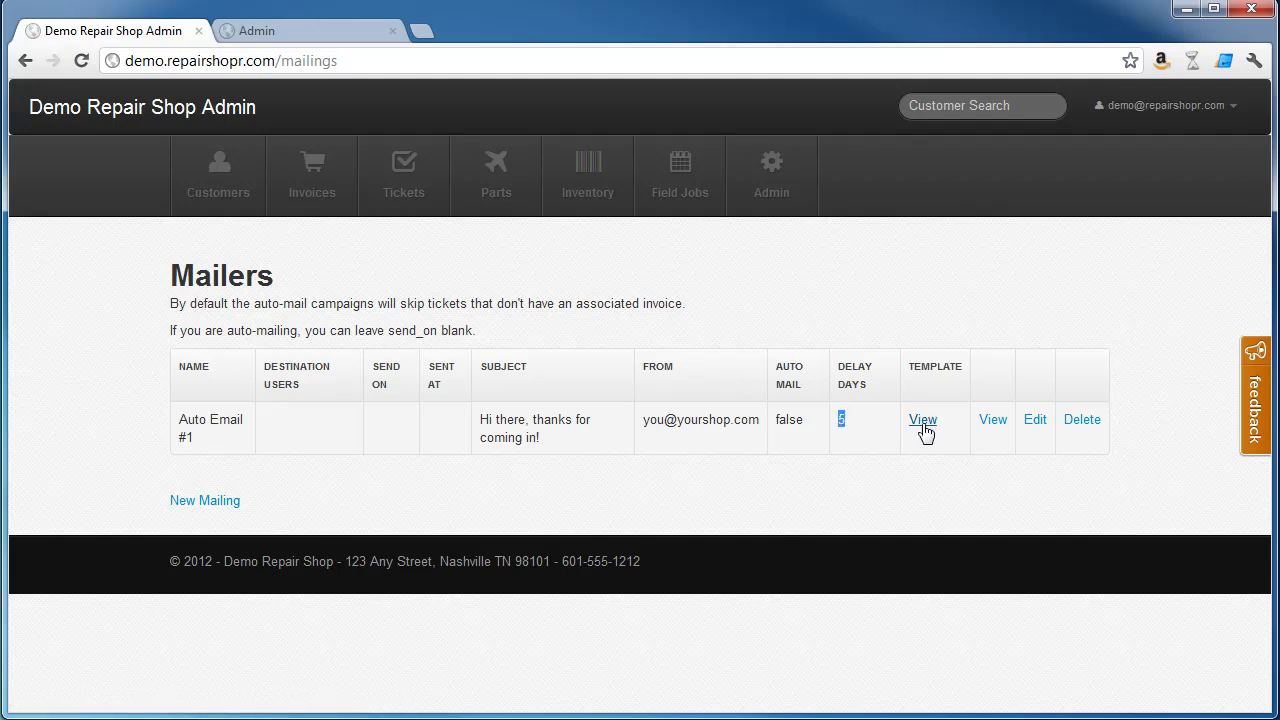
{"action": "left_click", "coordinate": [922, 420]}
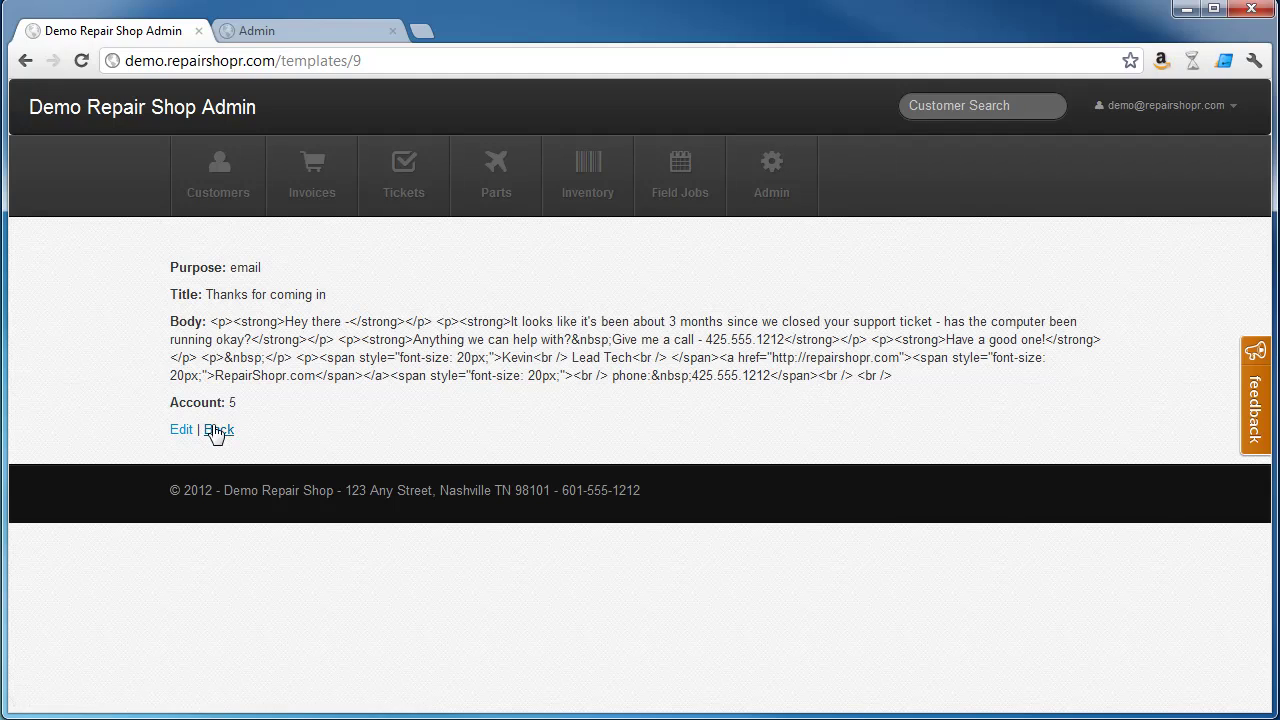
{"action": "left_click", "coordinate": [217, 430]}
{"action": "left_click_drag", "start_coordinate": [1265, 293], "coordinate": [1240, 571]}
{"action": "left_click_drag", "start_coordinate": [713, 545], "coordinate": [436, 309]}
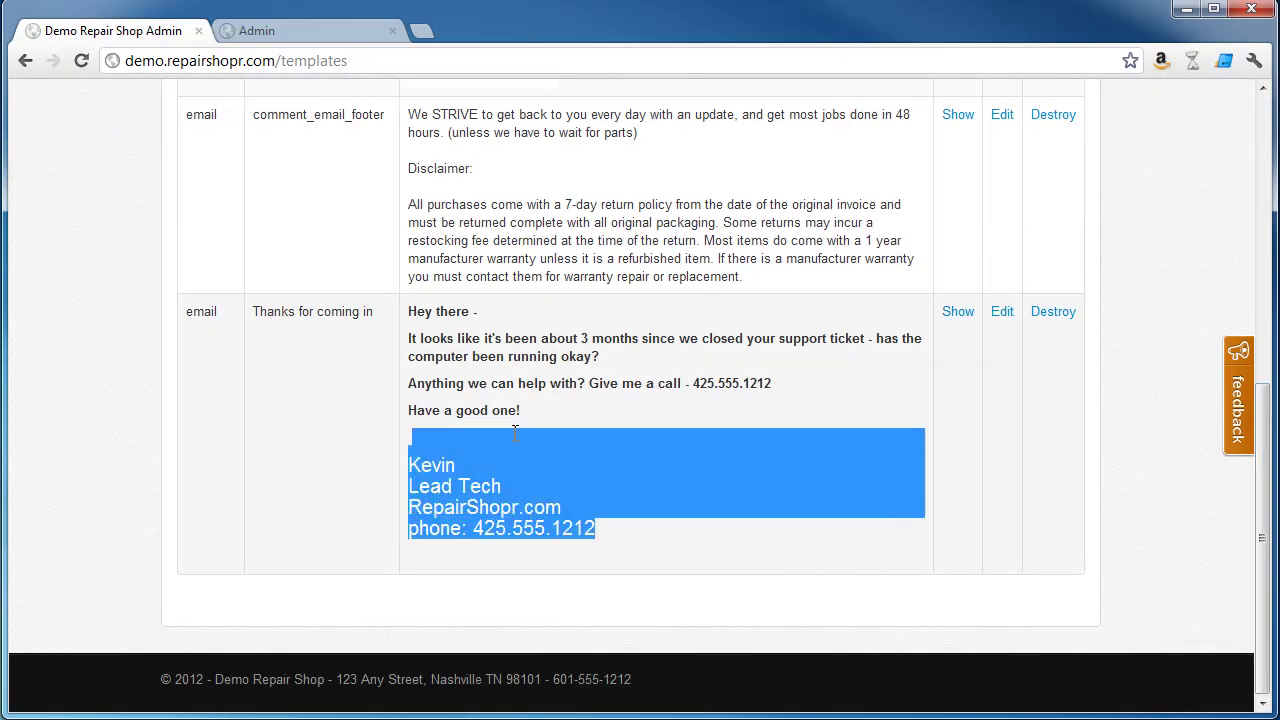
- Browse the templates list from Admin and return to the Mailers page via Email Marketing
{"action": "left_click", "coordinate": [554, 352]}
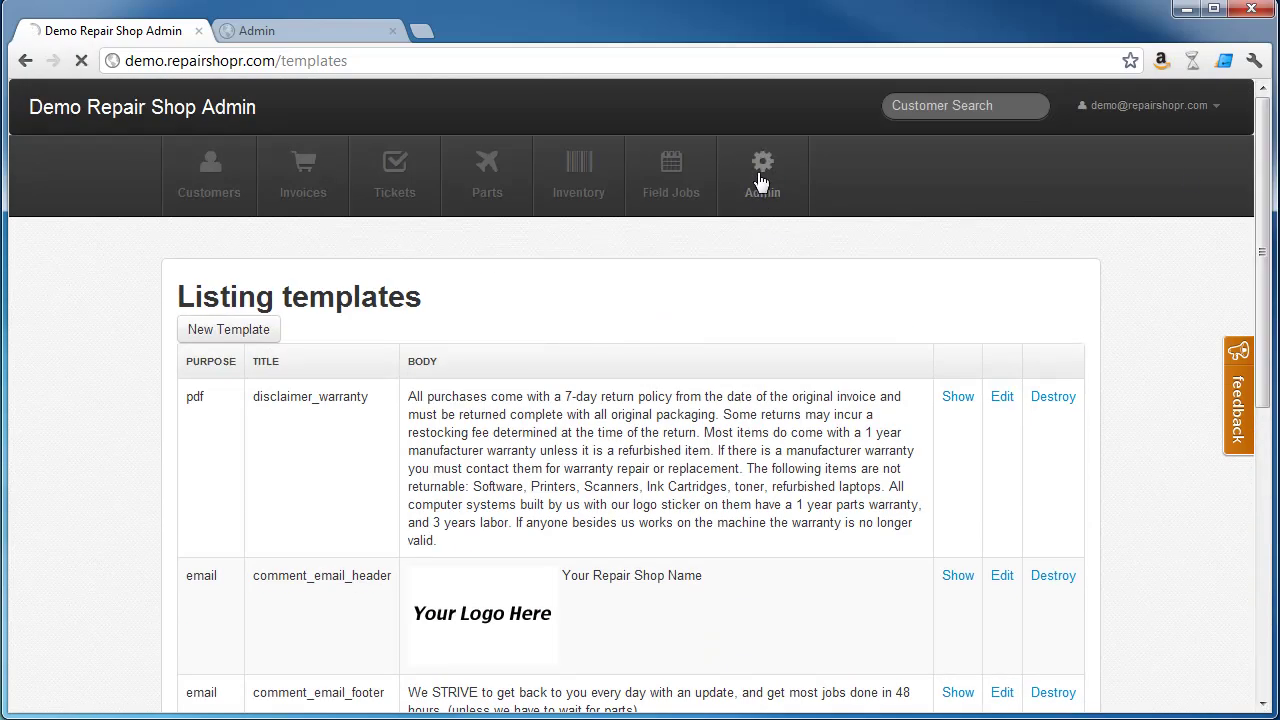
{"action": "left_click", "coordinate": [760, 181]}
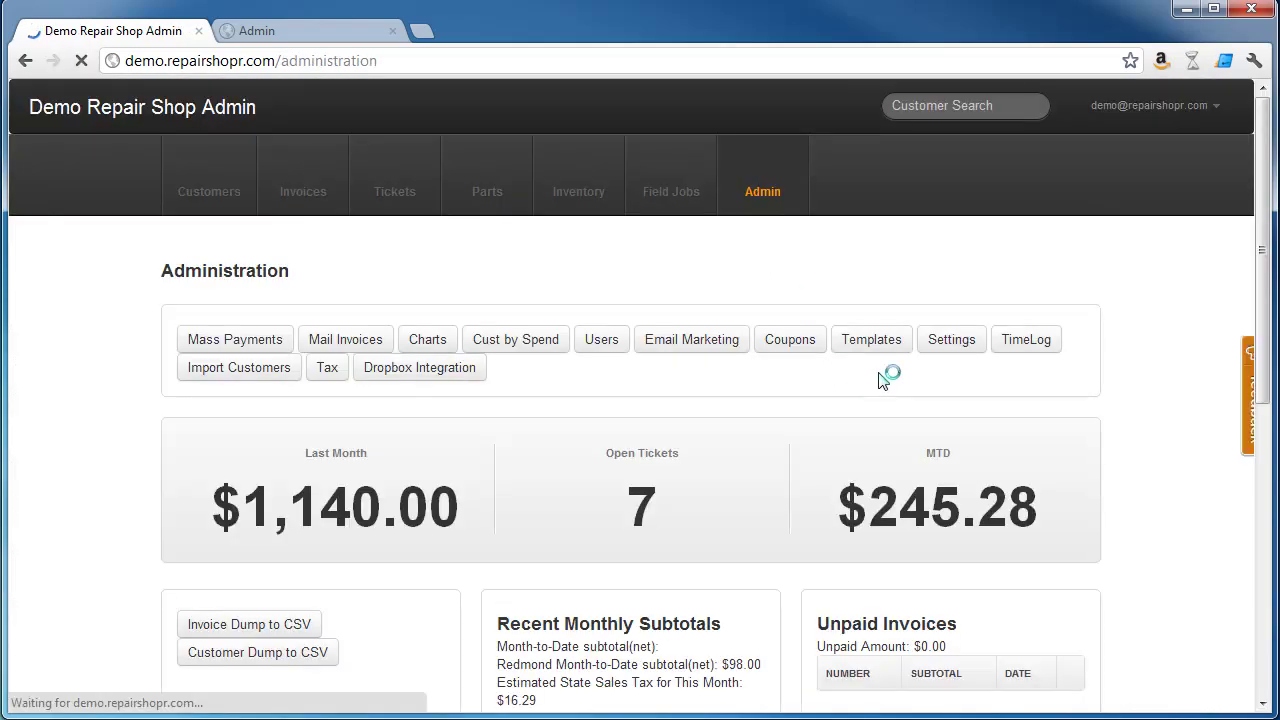
{"action": "left_click", "coordinate": [877, 337]}
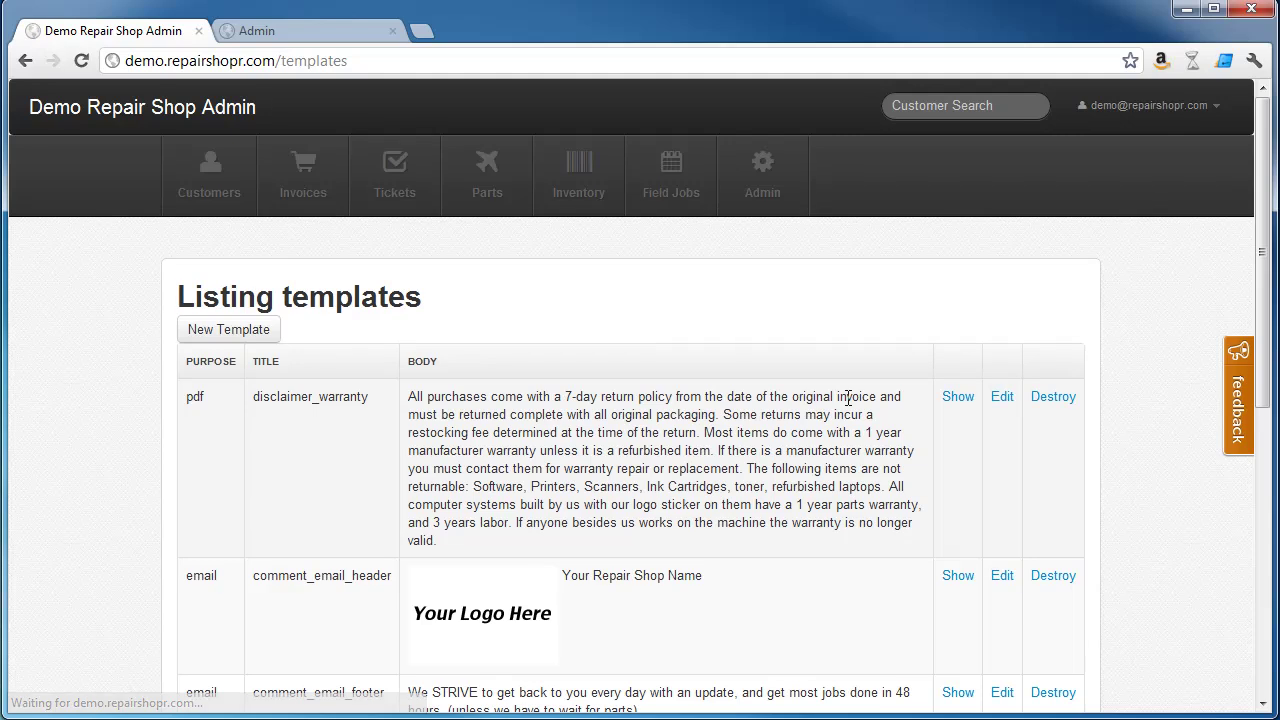
{"action": "left_click", "coordinate": [760, 170]}
{"action": "left_click", "coordinate": [709, 348]}
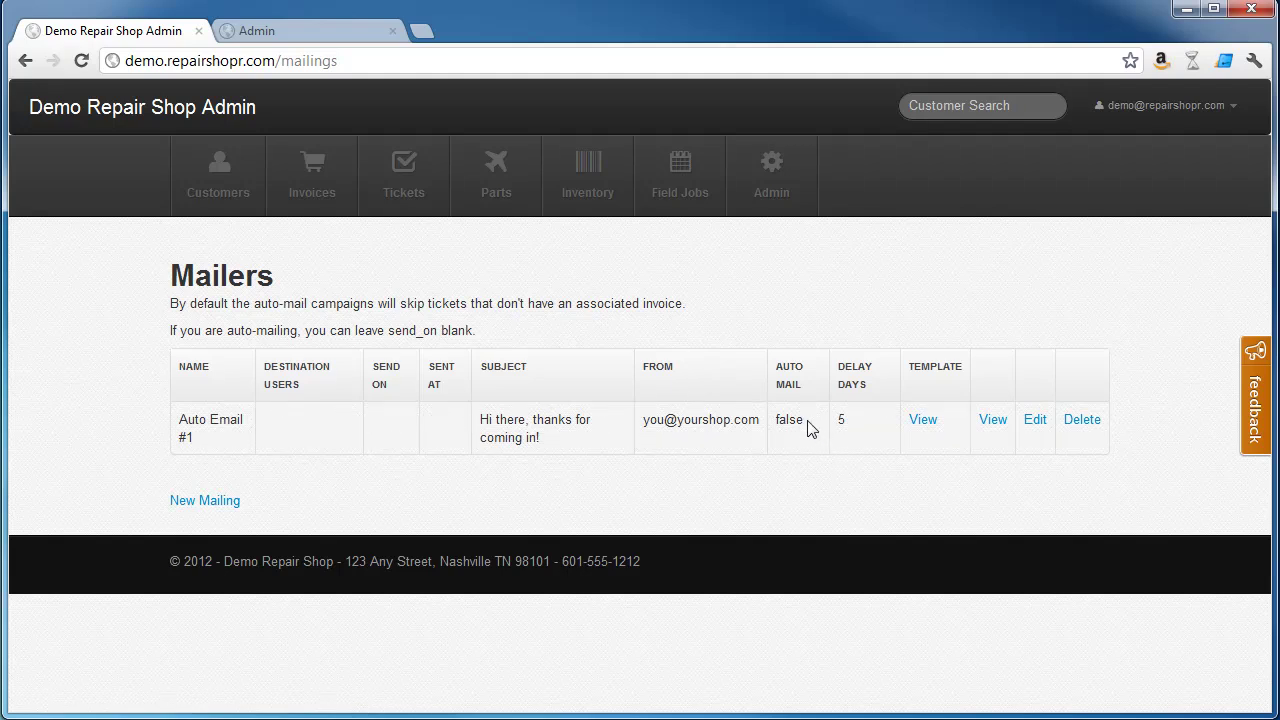
- Enable Auto mail on Auto Email #1 (5-day delay), save, and confirm the Mailers list shows true
{"action": "left_click", "coordinate": [1035, 421]}
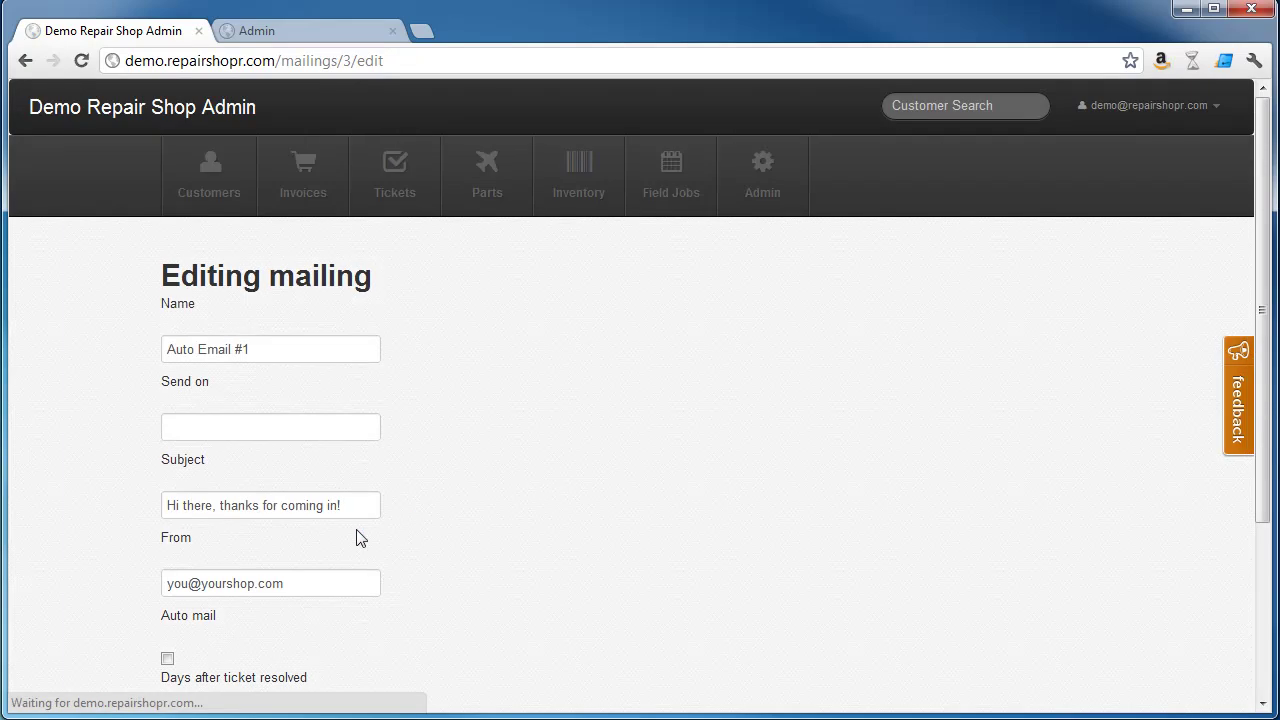
{"action": "left_click", "coordinate": [167, 658]}
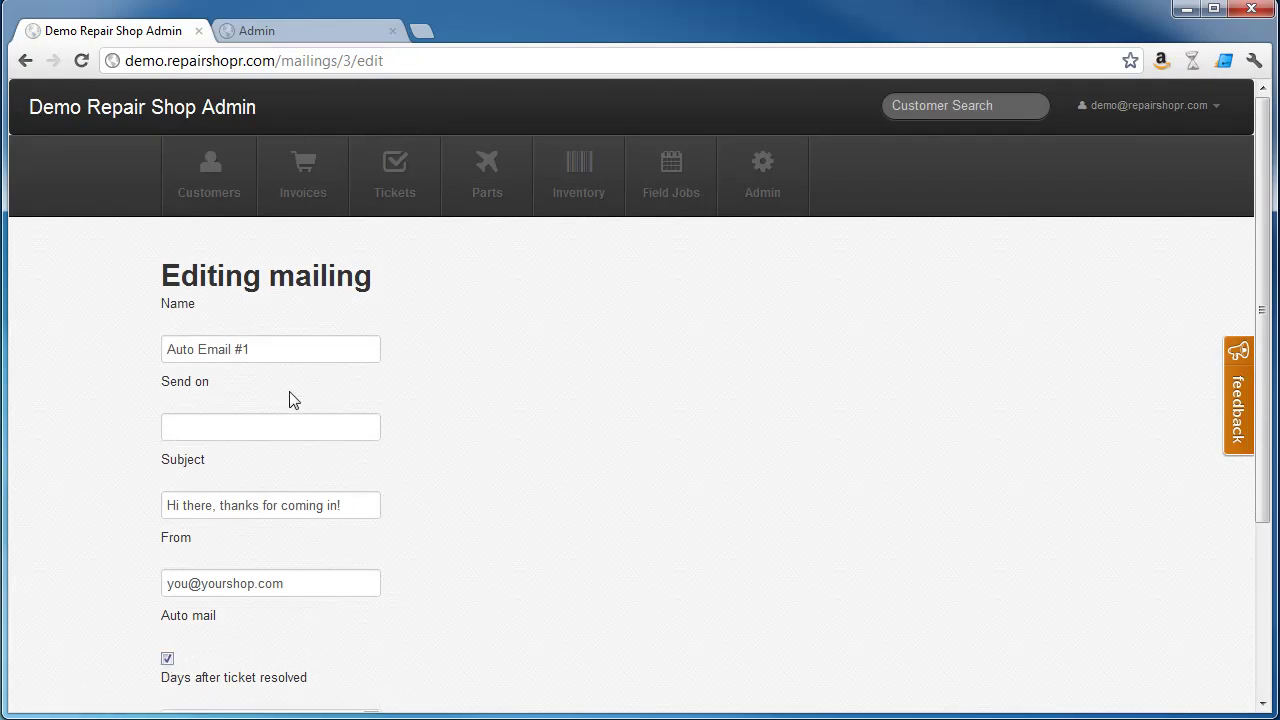
{"action": "key", "text": "Return"}
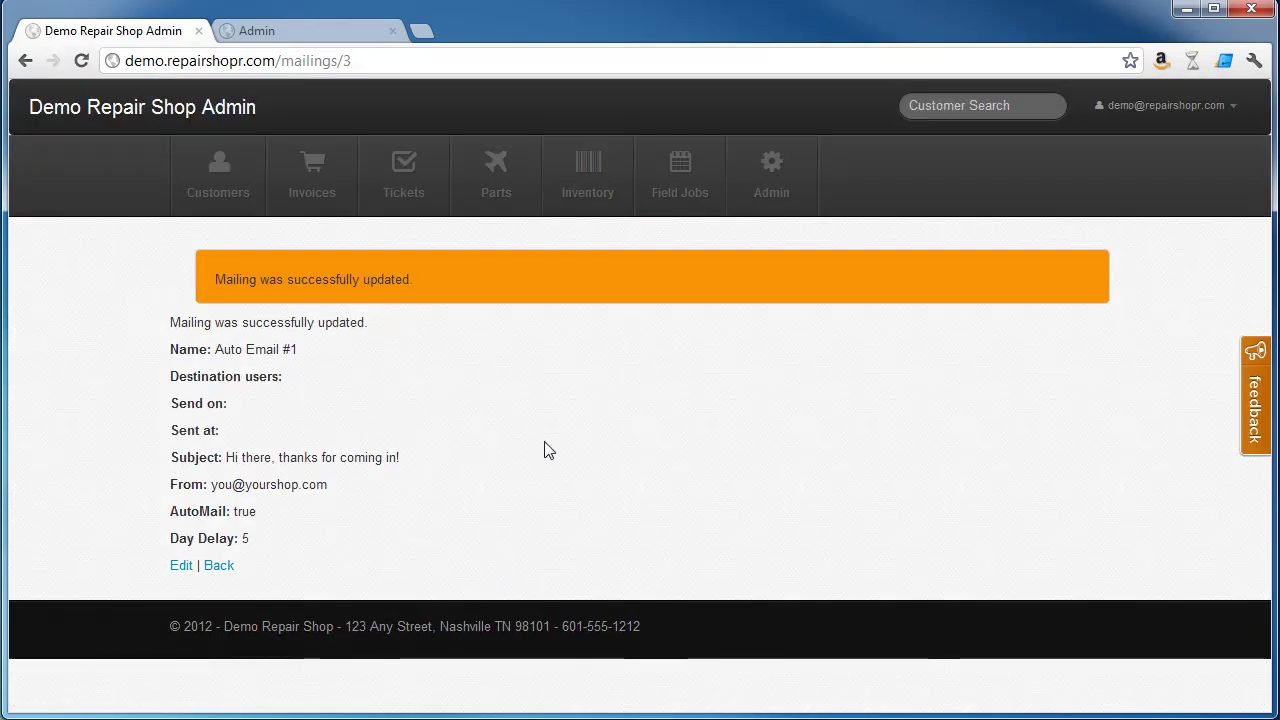
{"action": "left_click", "coordinate": [777, 194]}
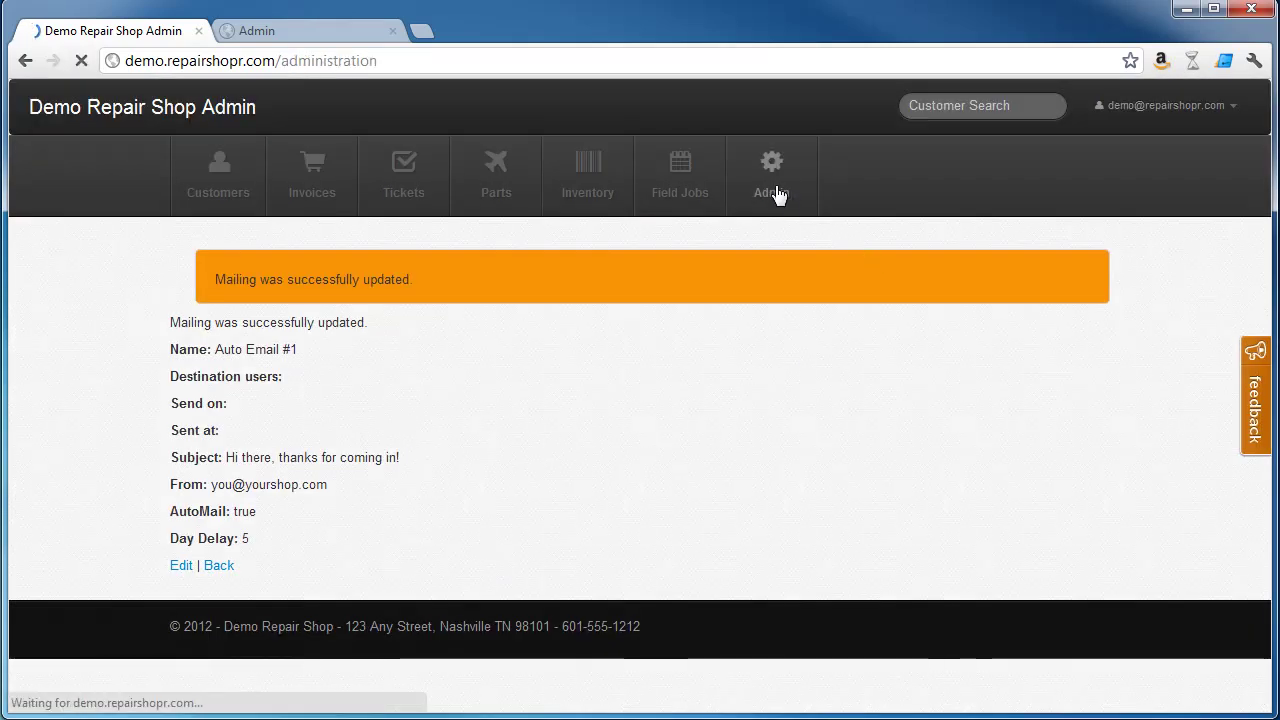
{"action": "left_click", "coordinate": [691, 343]}
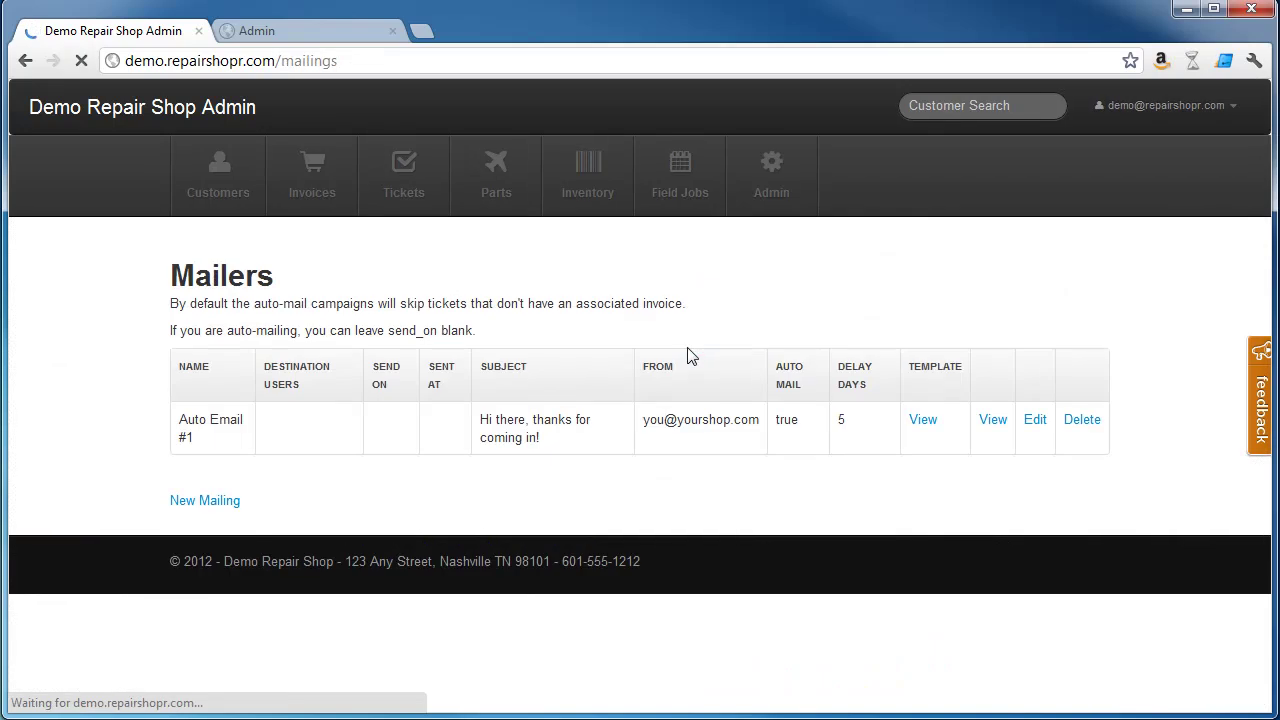